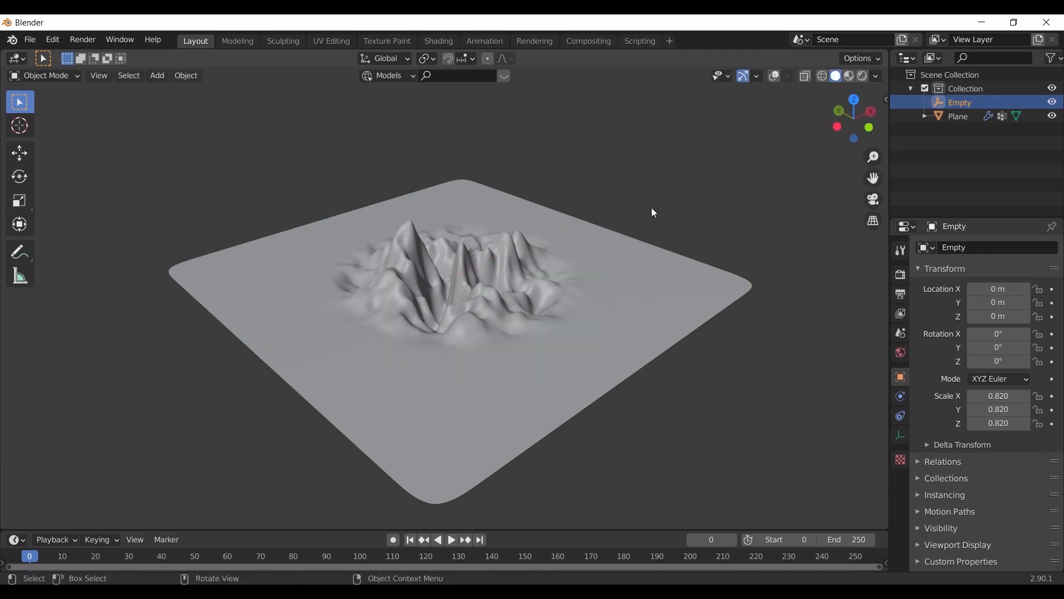
Step: Start a new file and delete all the default objects from the scene
click(30, 39)
mouse_move(55, 55)
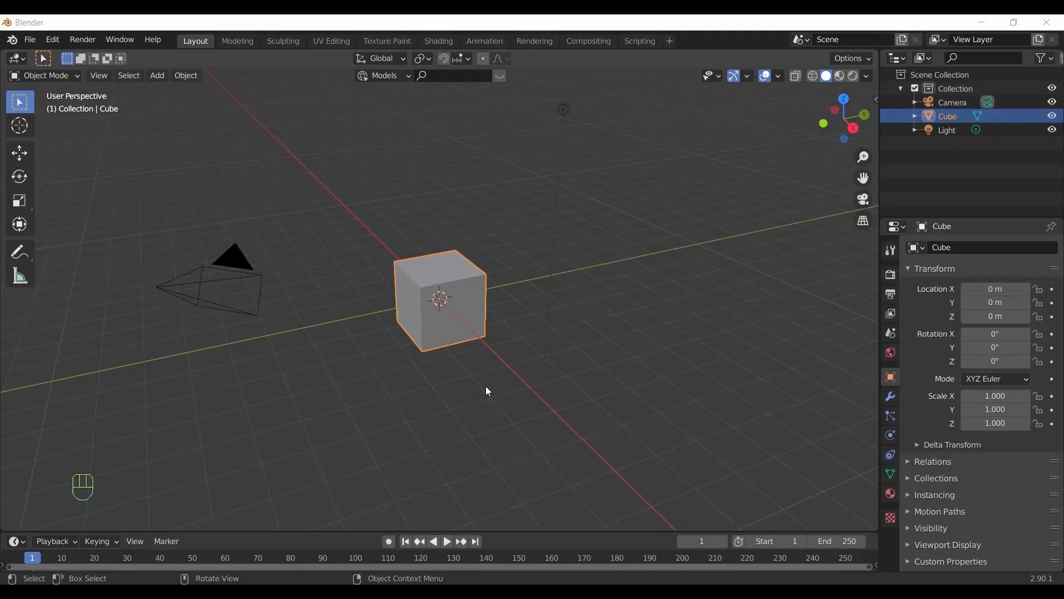
click(486, 387)
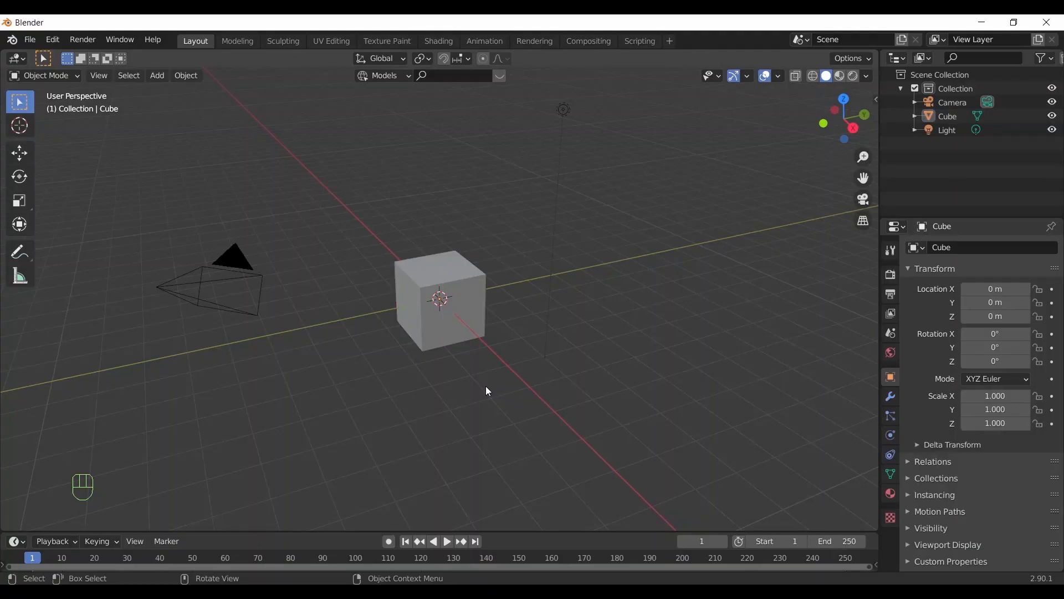
key(a)
key(x)
click(486, 387)
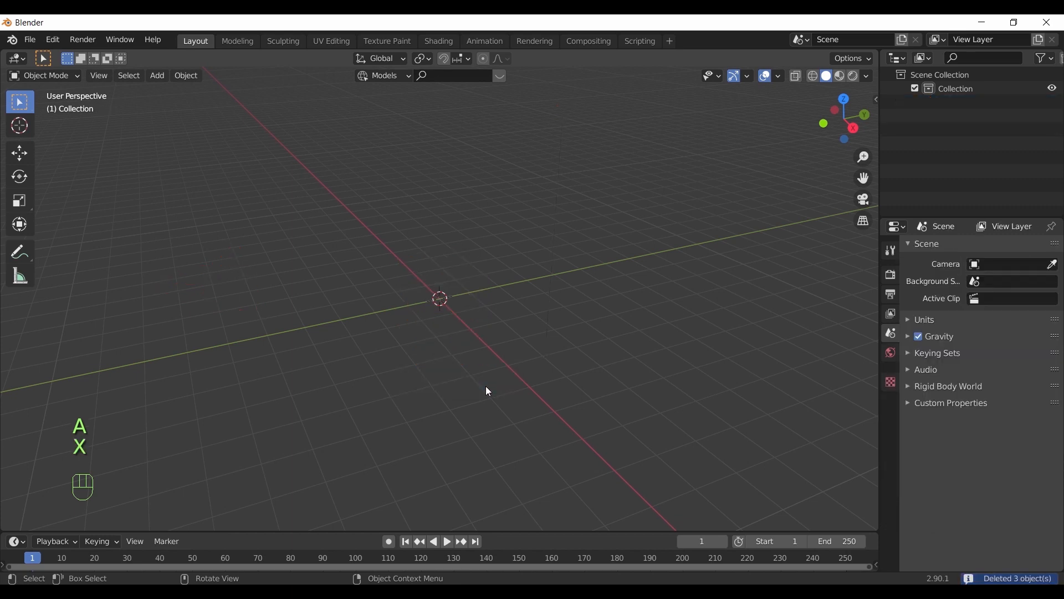
Step: Add a mesh plane at the world origin of the empty scene
key(shift+a)
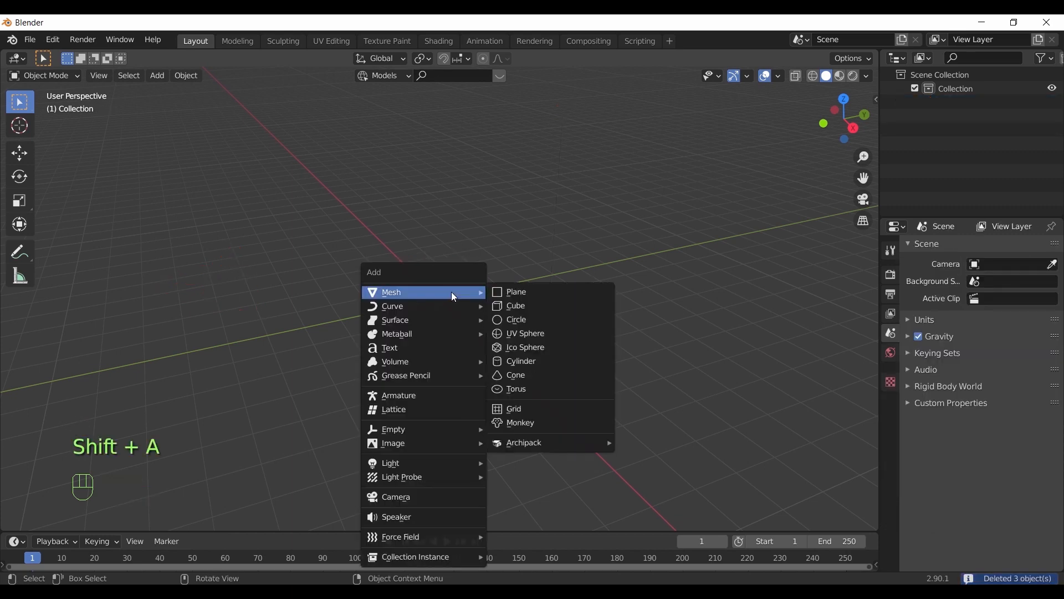
click(513, 292)
key(KP_7)
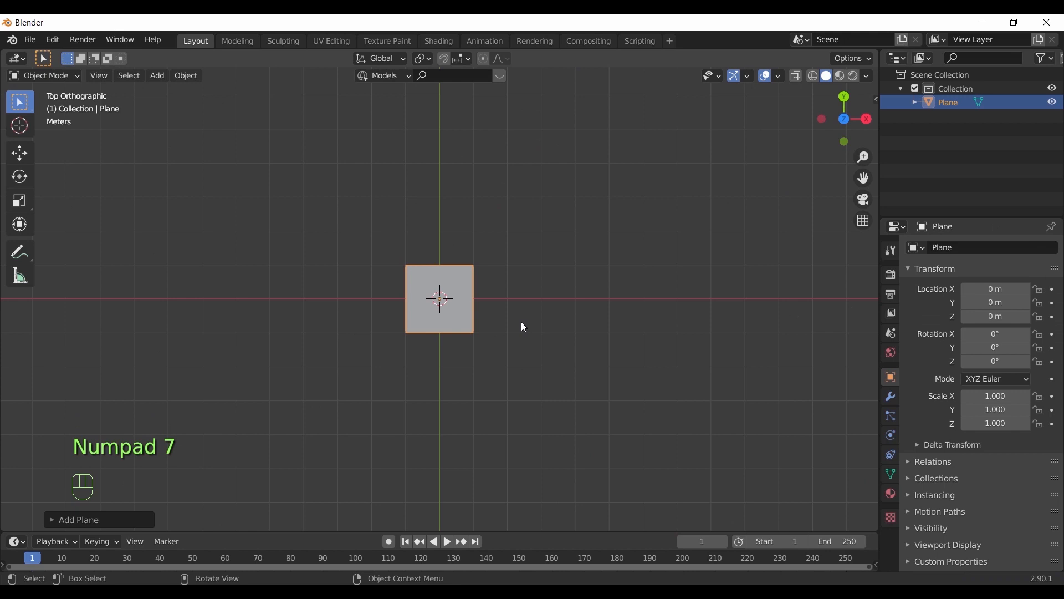
key(KP_Decimal)
Step: Subdivide the plane with 10 cuts in Edit Mode and return to Object Mode
key(Tab)
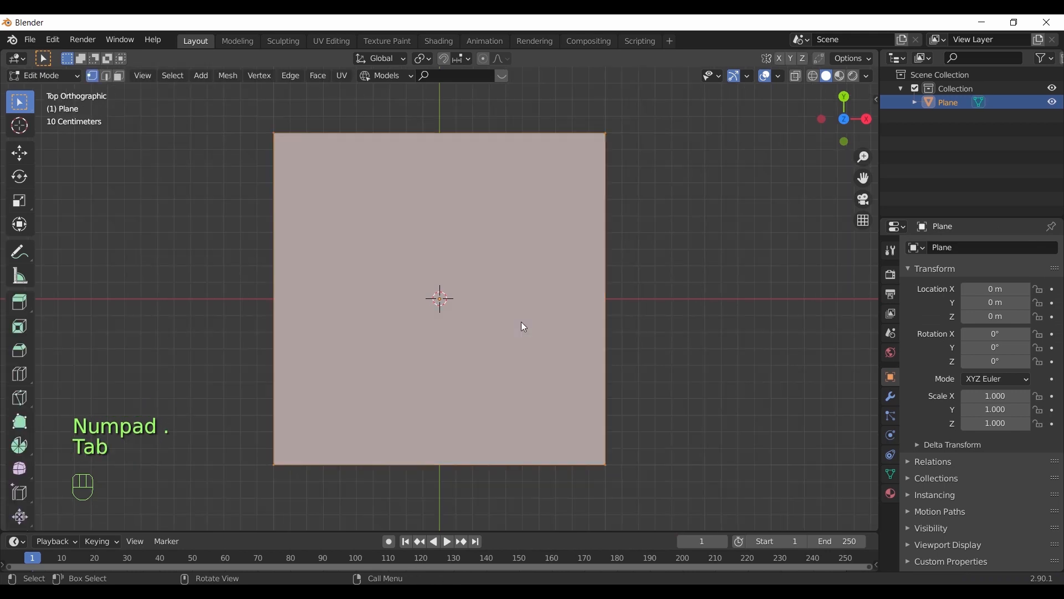
right_click(524, 327)
click(507, 252)
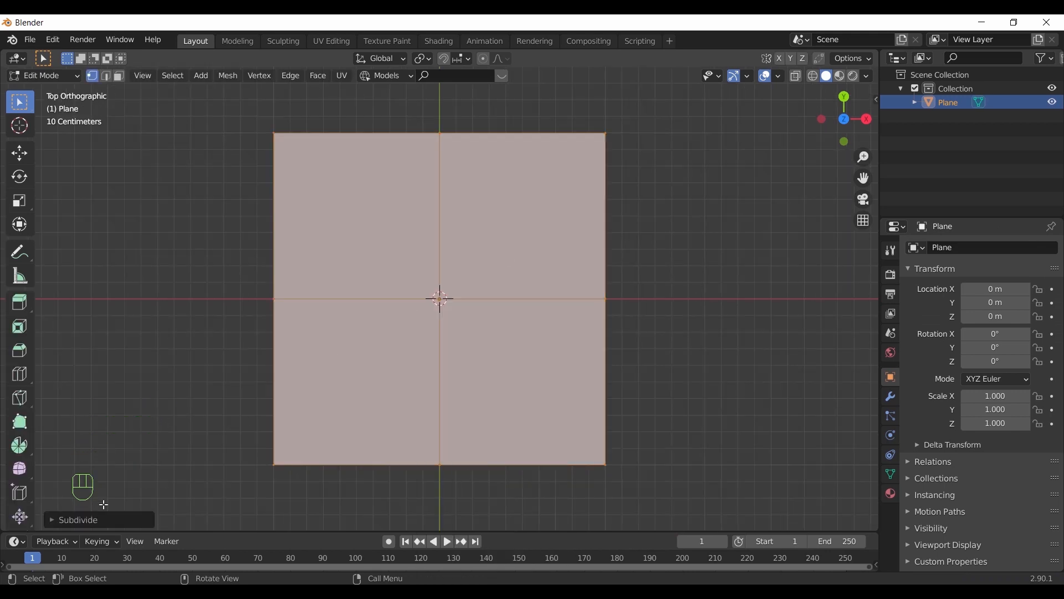
click(100, 519)
double_click(177, 426)
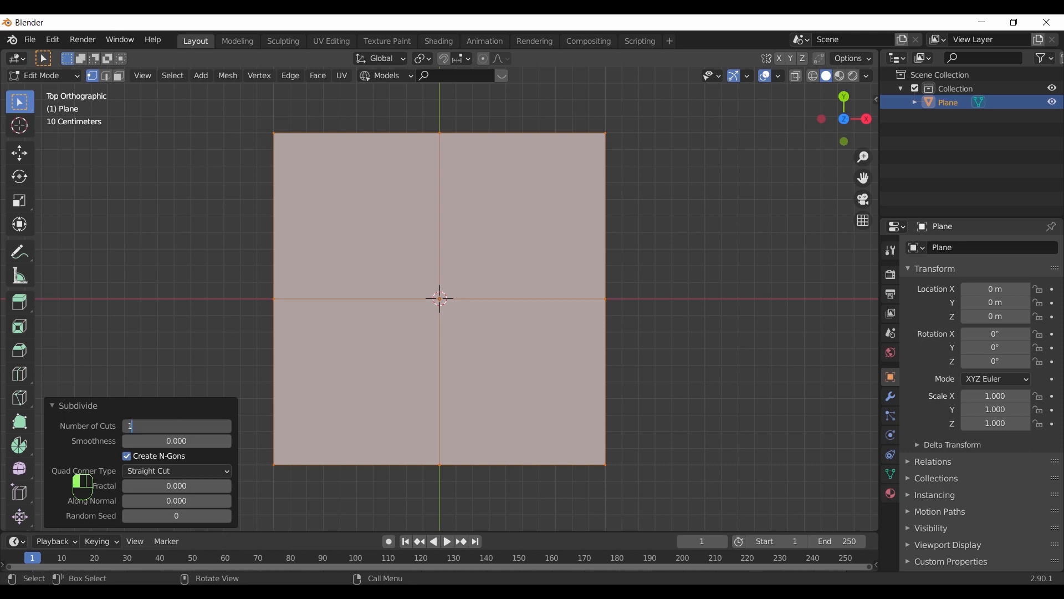
key(Return)
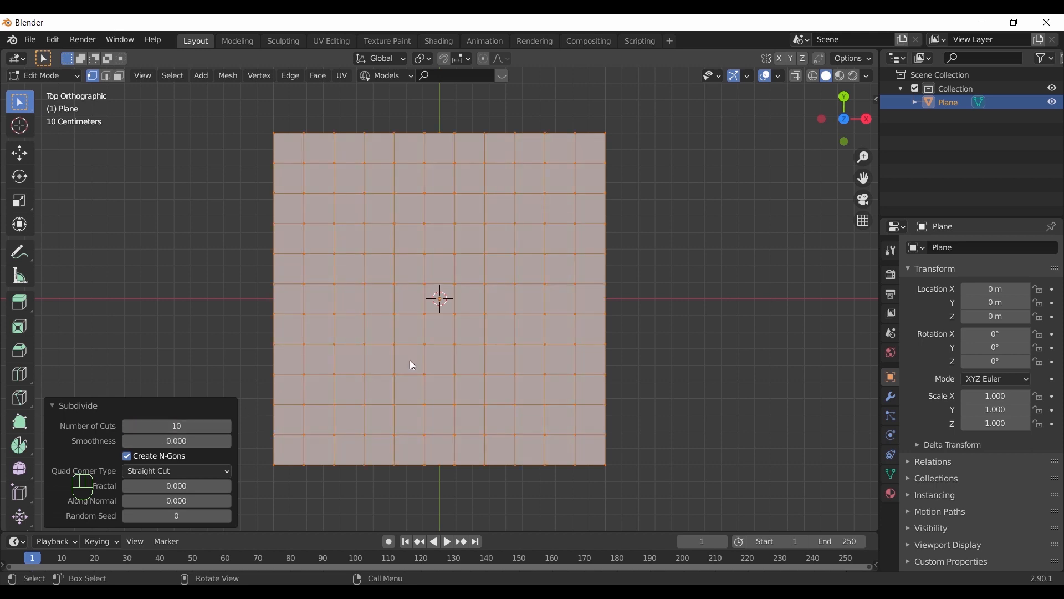
click(678, 214)
key(Tab)
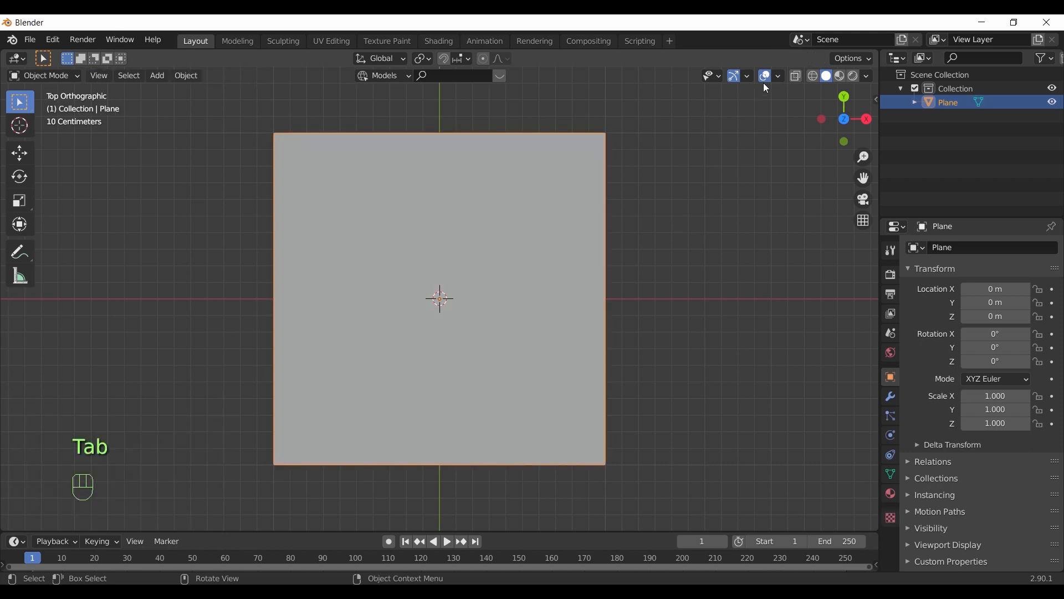
Step: Enable the Wireframe overlay in the viewport so the plane's geometry is displayed
click(779, 76)
click(694, 310)
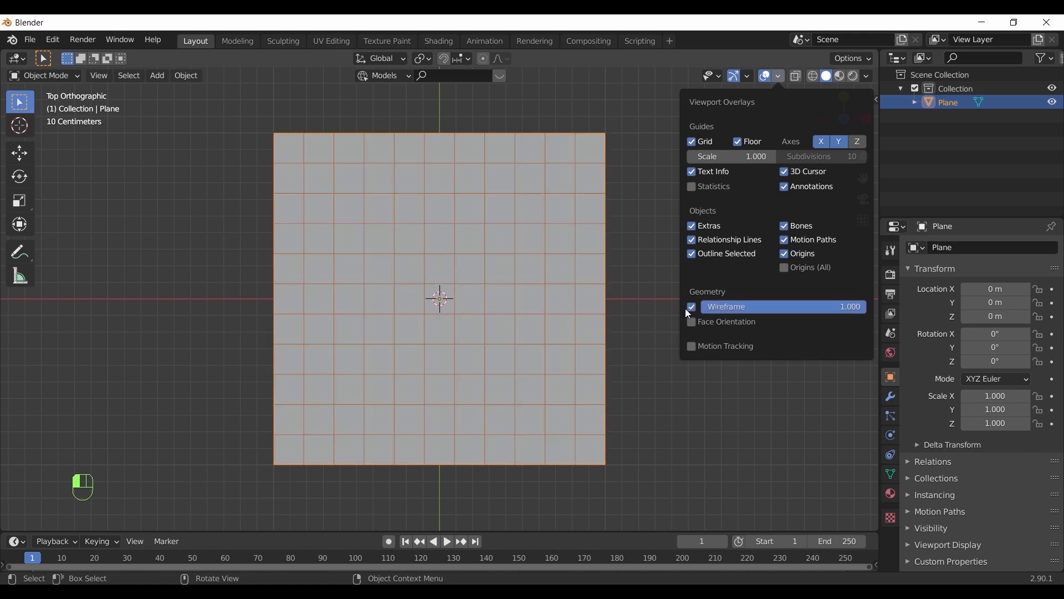
click(659, 308)
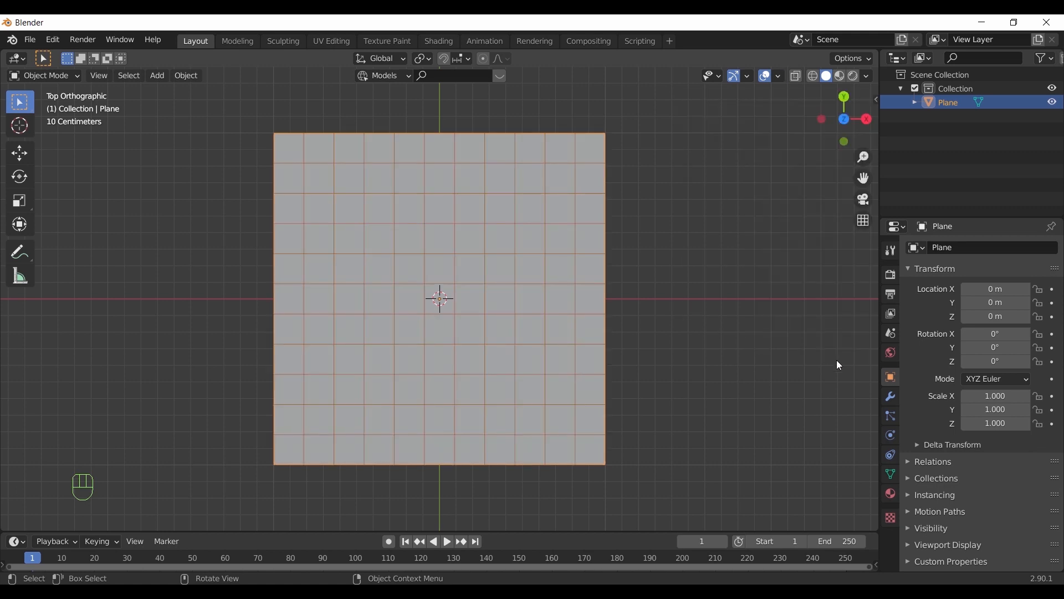
Step: Add a Subdivision Surface modifier to the plane and collapse its settings
click(891, 397)
click(950, 250)
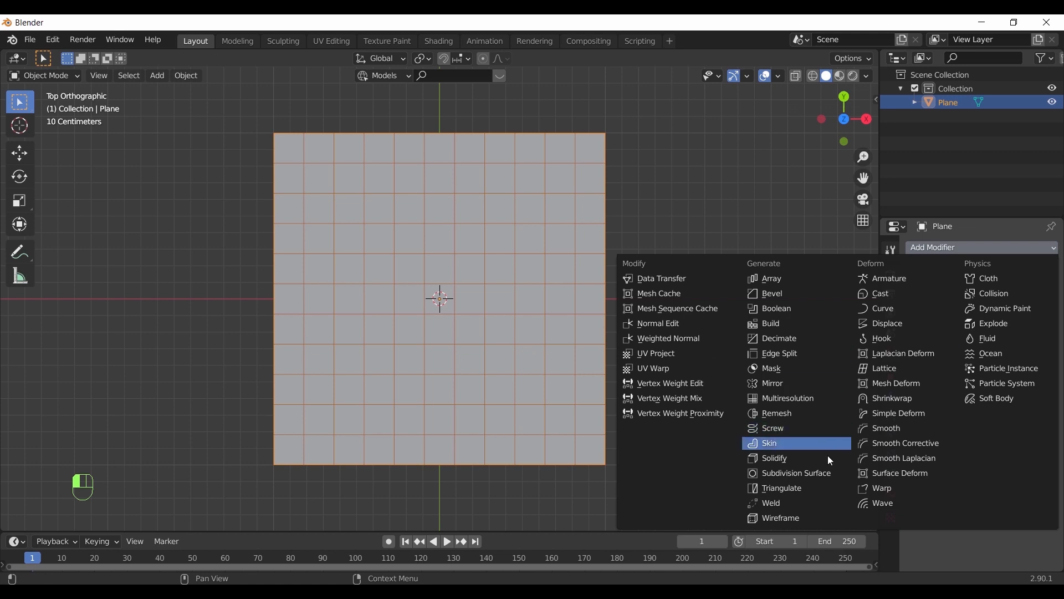
click(815, 474)
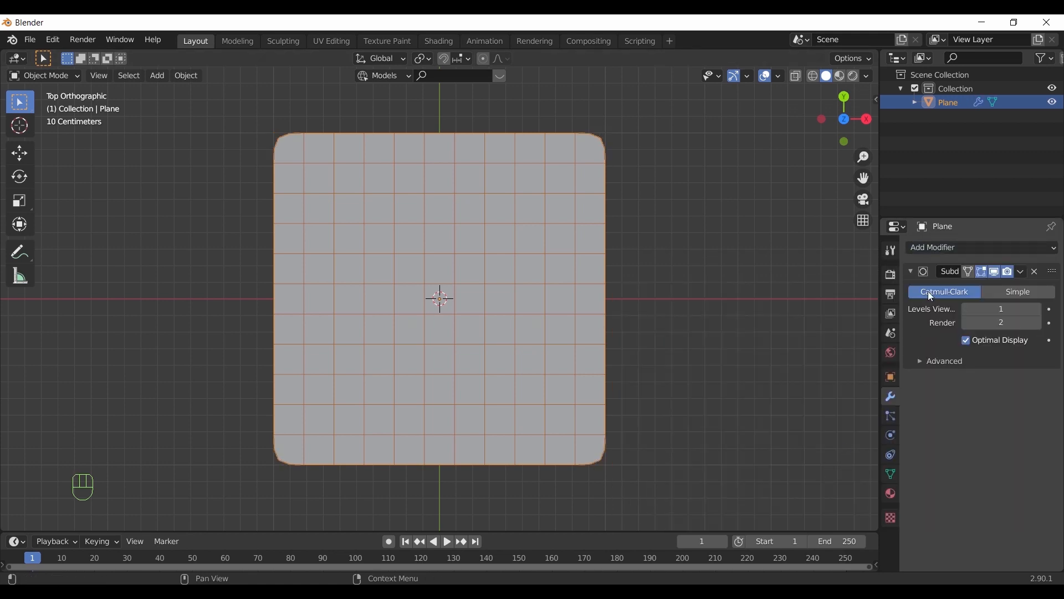
click(913, 272)
Step: Add a Vertex Weight Proximity modifier to the plane with Geometry proximity mode based on vertices and Smooth falloff
click(931, 249)
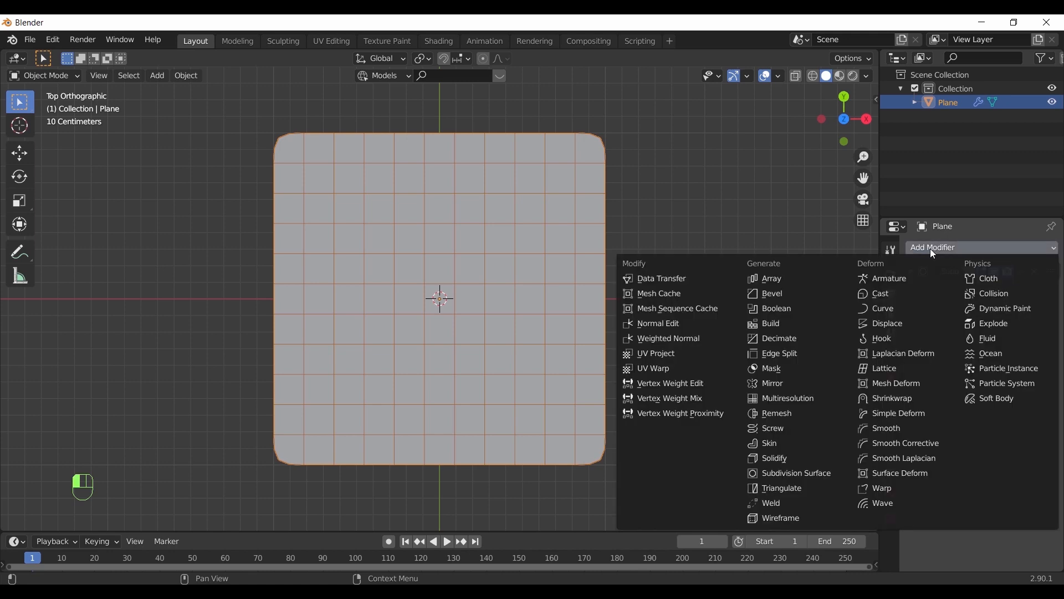
click(727, 410)
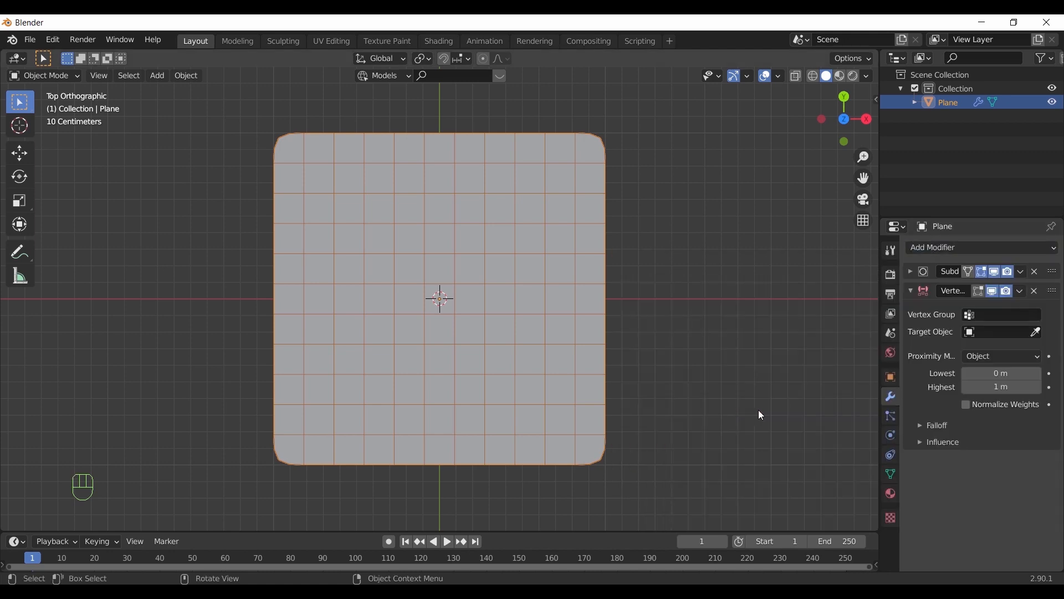
drag(881, 369, 833, 371)
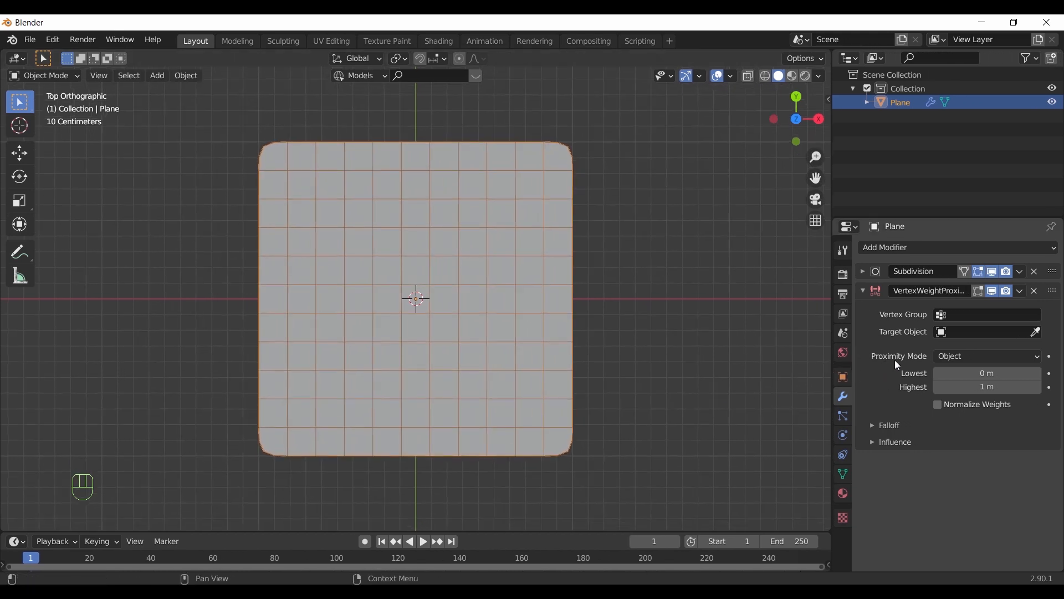
click(954, 358)
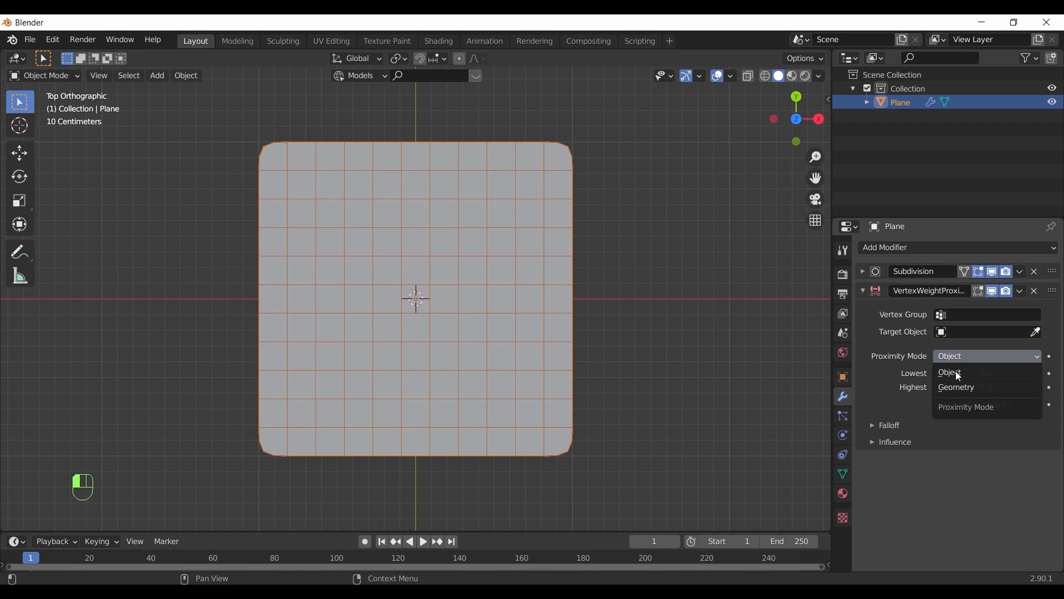
click(959, 388)
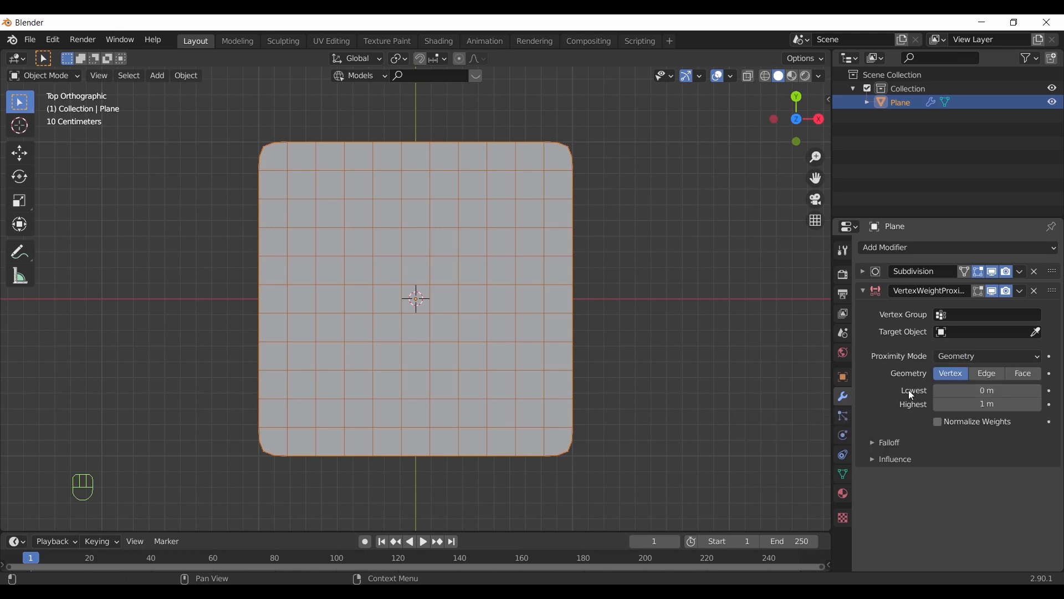
click(899, 443)
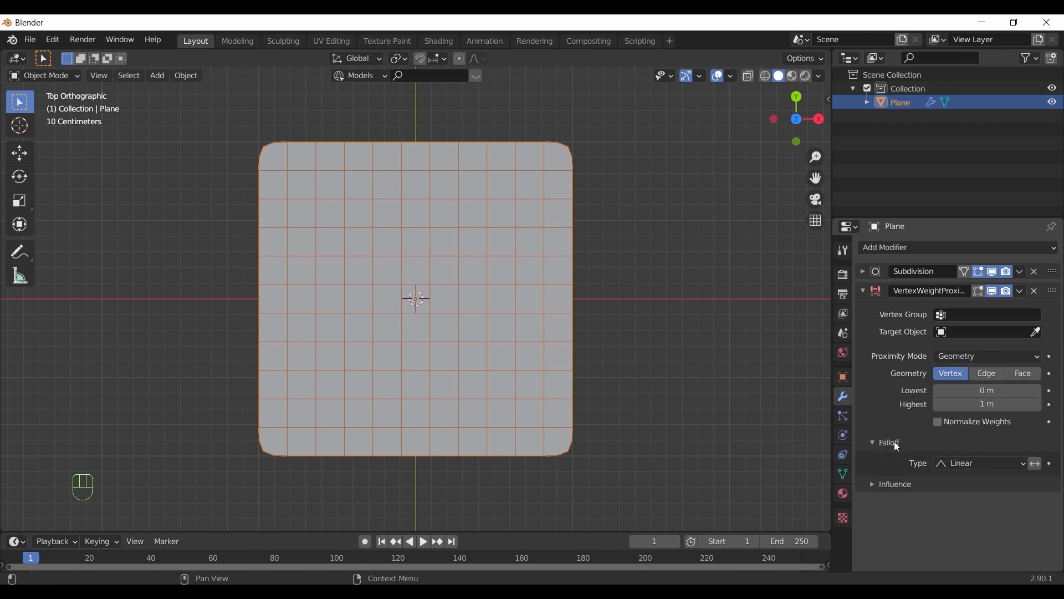
click(942, 464)
click(941, 424)
Step: Add a sphere-shaped empty at the plane's centre and scale it down to about 0.82
key(shift+a)
mouse_move(485, 443)
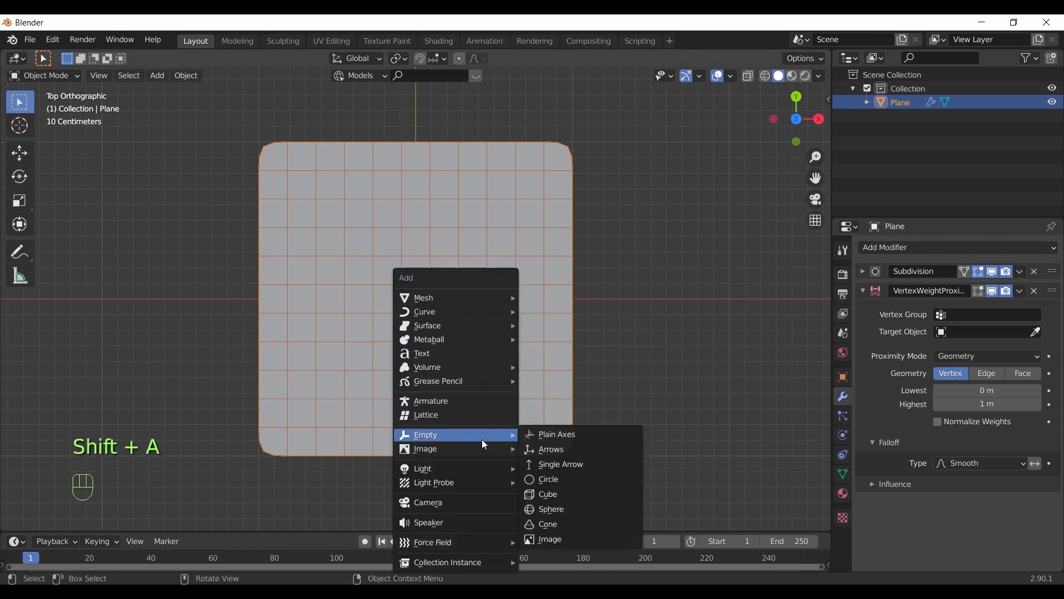
click(566, 508)
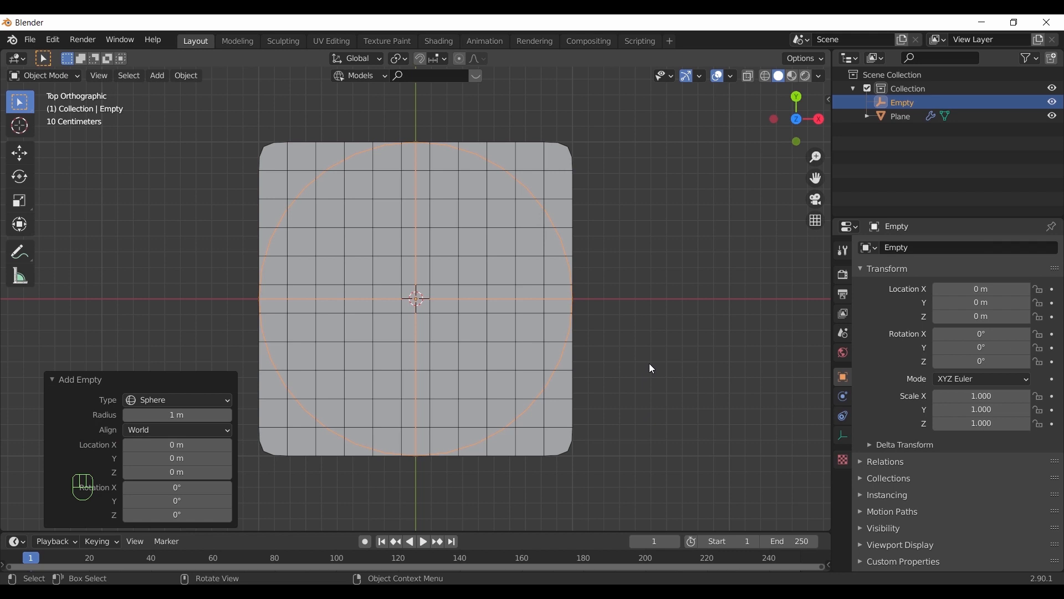
key(s)
click(621, 362)
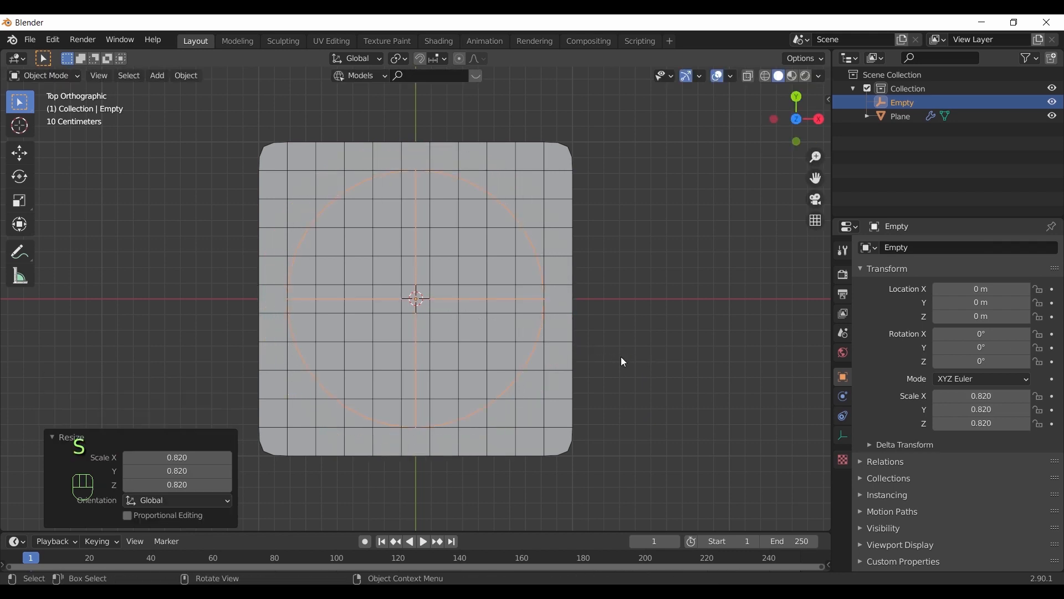
Step: Set the empty as the target object of the plane's Vertex Weight Proximity modifier
click(564, 354)
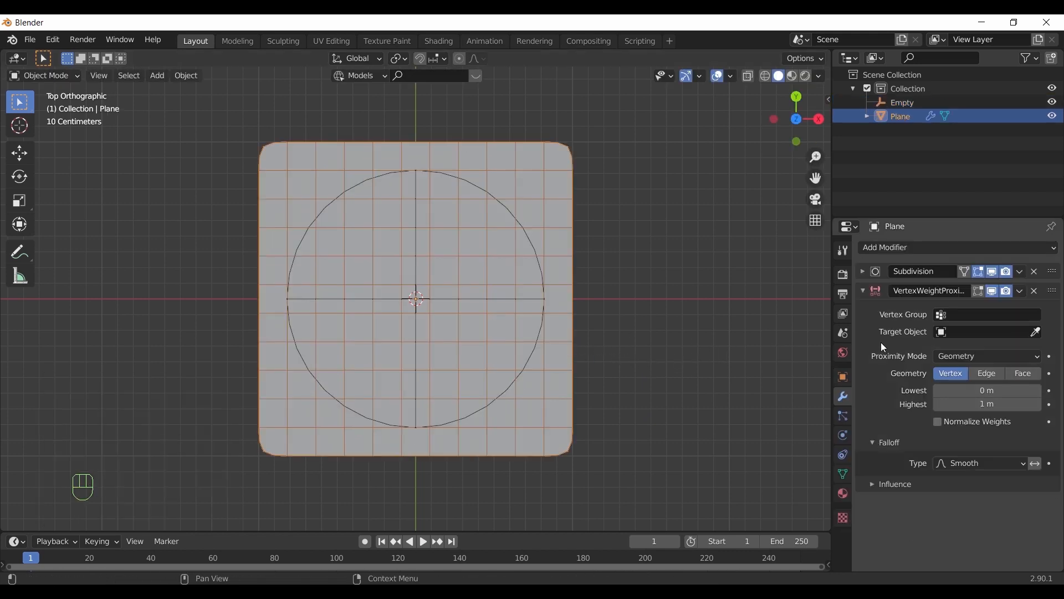
click(962, 334)
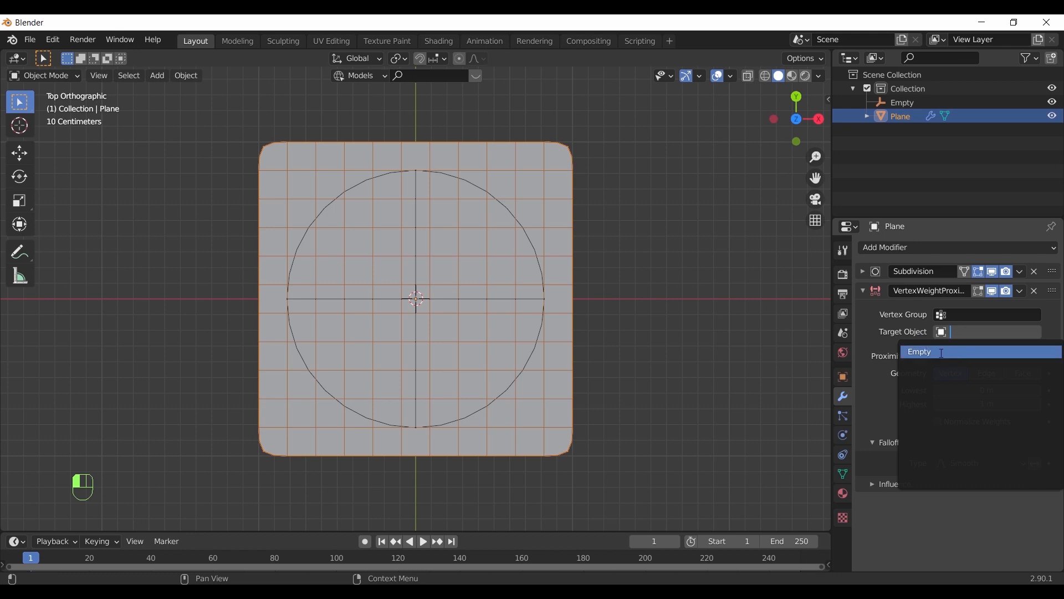
click(942, 354)
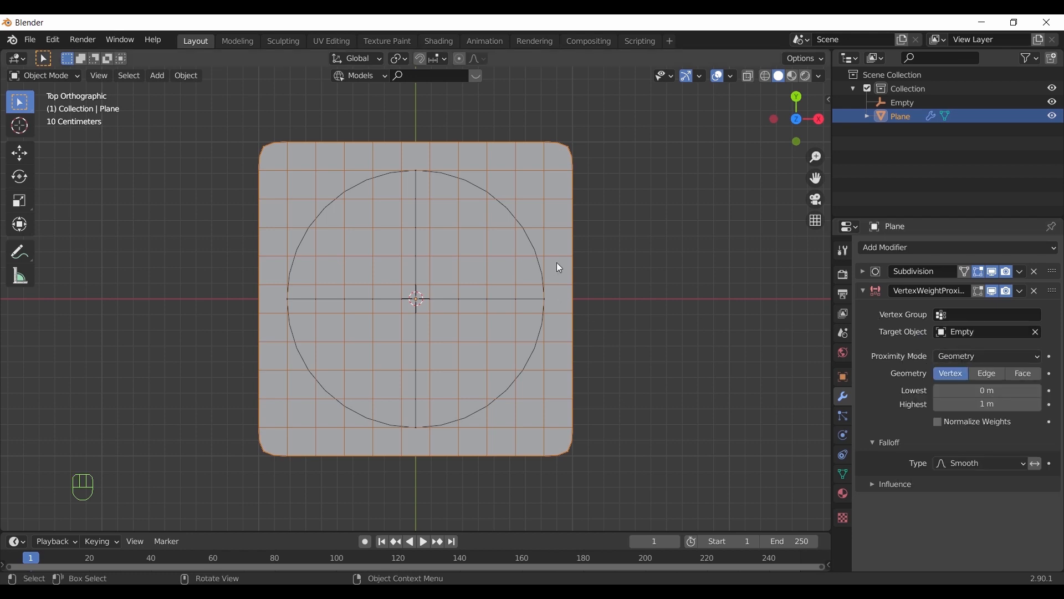
Step: Create a vertex group containing all of the plane's vertices and return to Object Mode
key(Tab)
key(a)
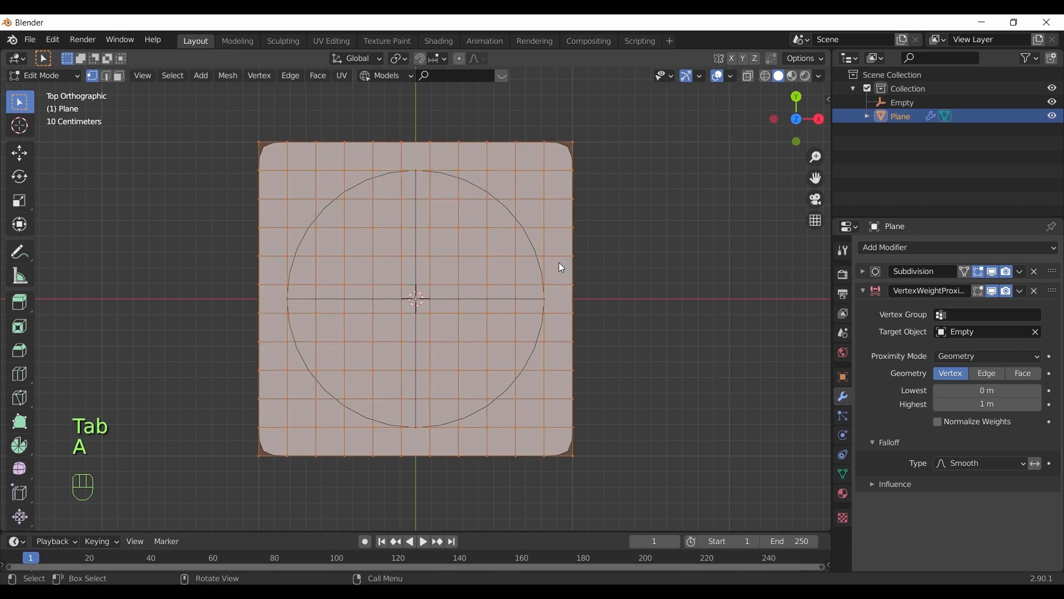
click(844, 474)
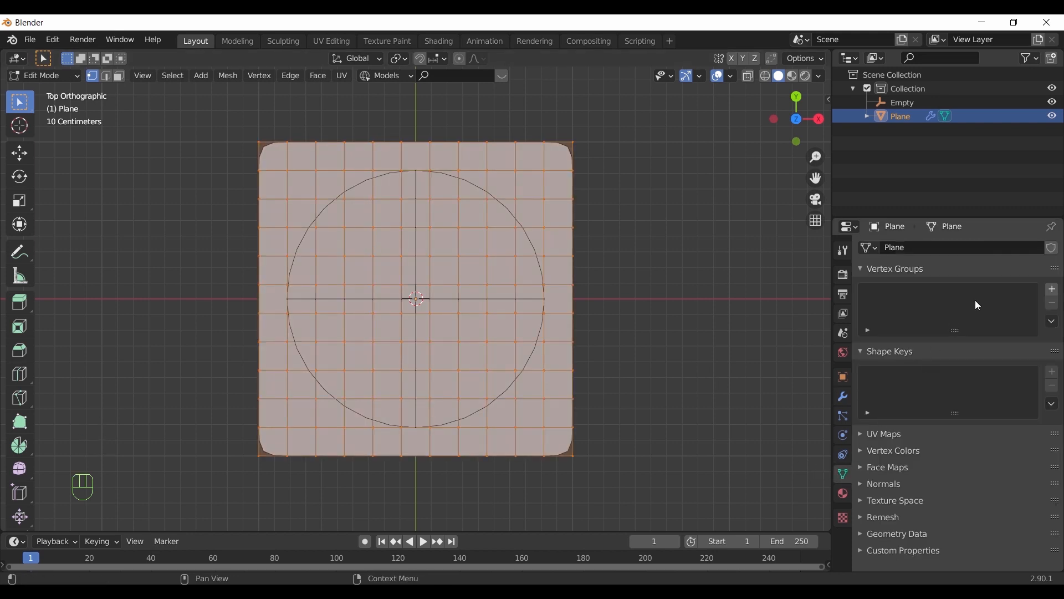
click(1054, 291)
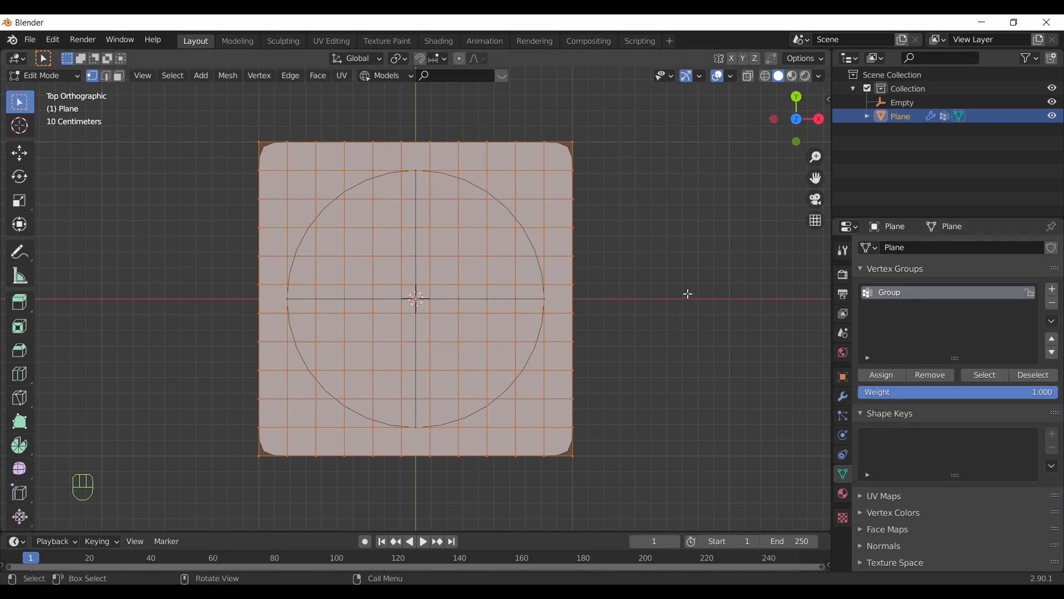
key(Tab)
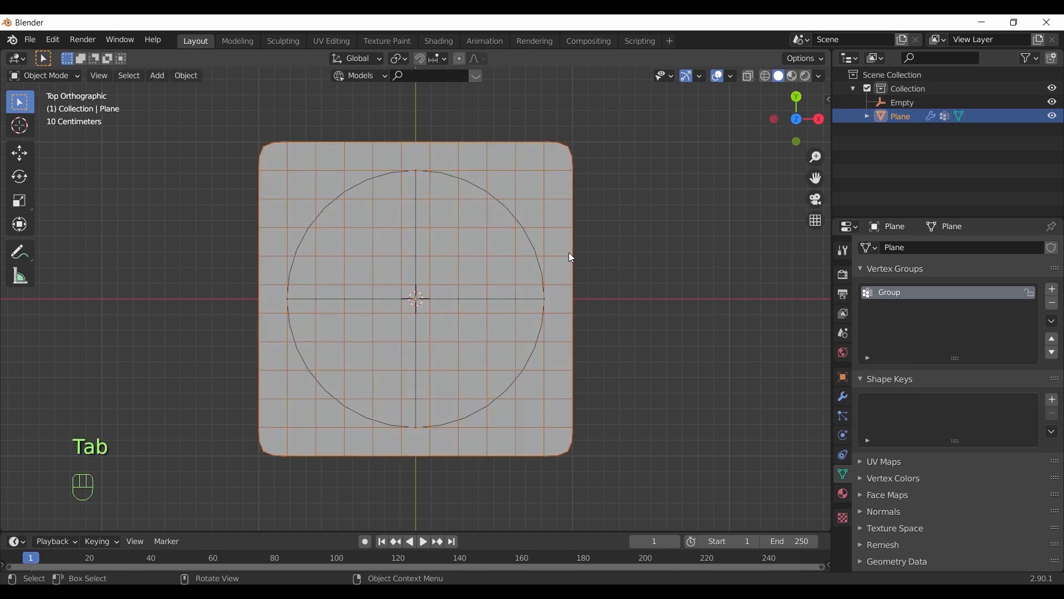
Step: Choose Group as the vertex group of the Vertex Weight Proximity modifier
click(843, 396)
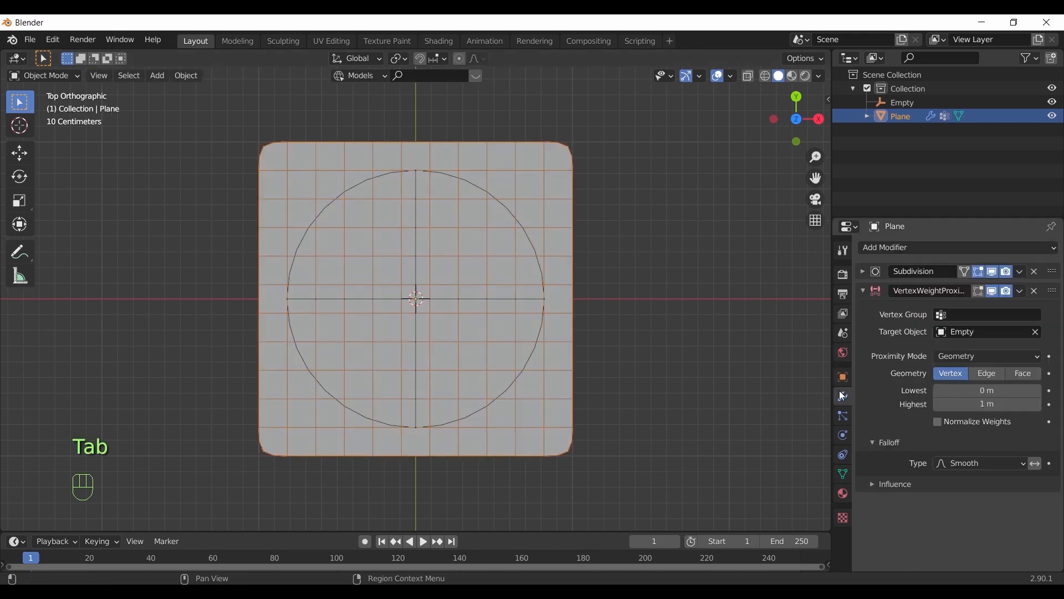
click(986, 315)
click(915, 334)
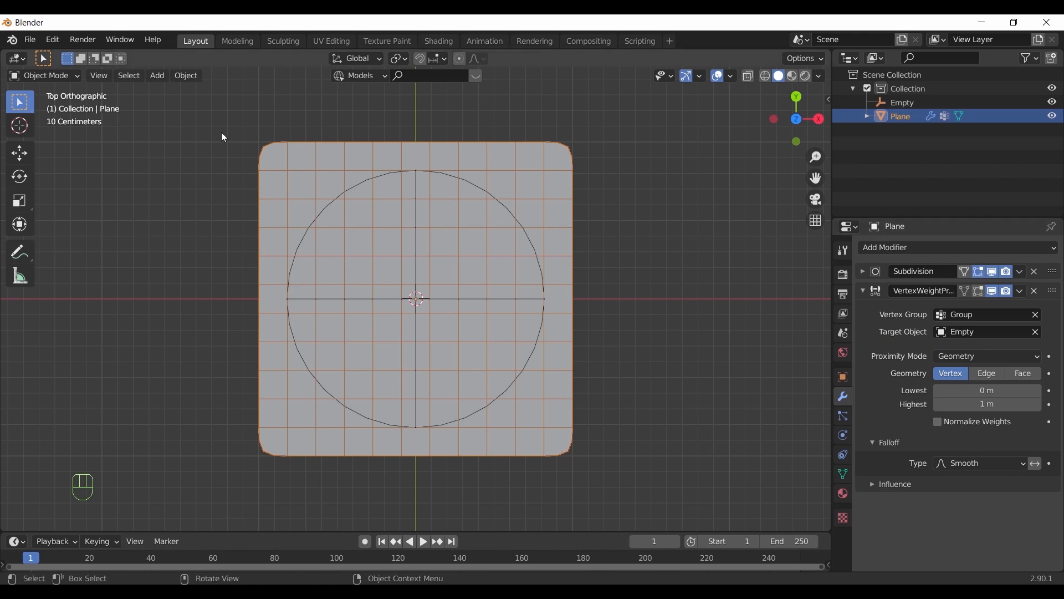
Step: Switch the plane to Weight Paint mode and set the proximity modifier's lowest distance to 1 m and highest to 0 m
click(68, 78)
click(67, 152)
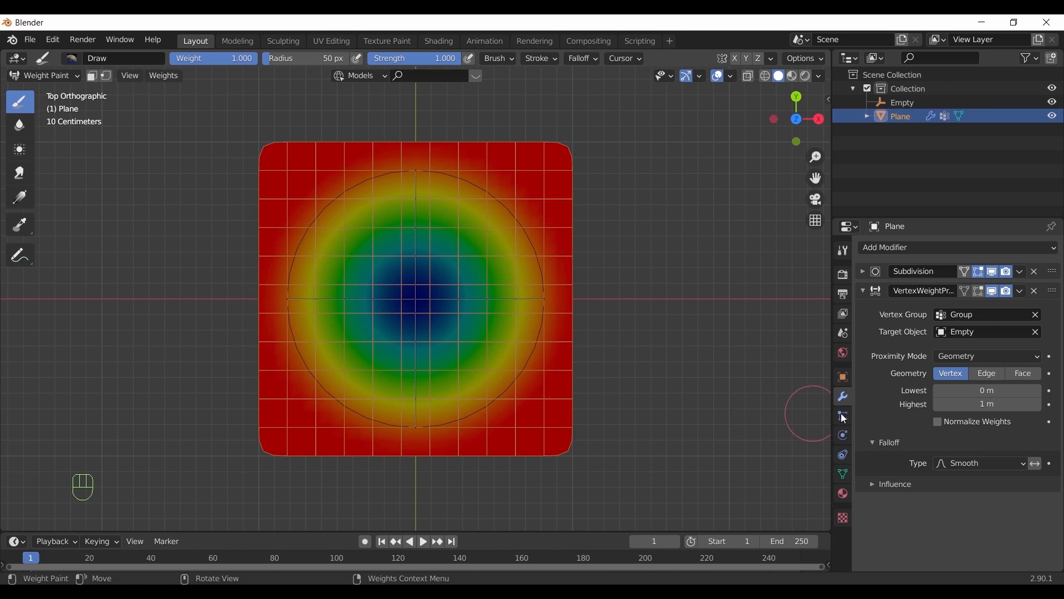
mouse_move(987, 390)
mouse_down()
mouse_move(1025, 391)
mouse_move(978, 395)
mouse_up()
click(1011, 391)
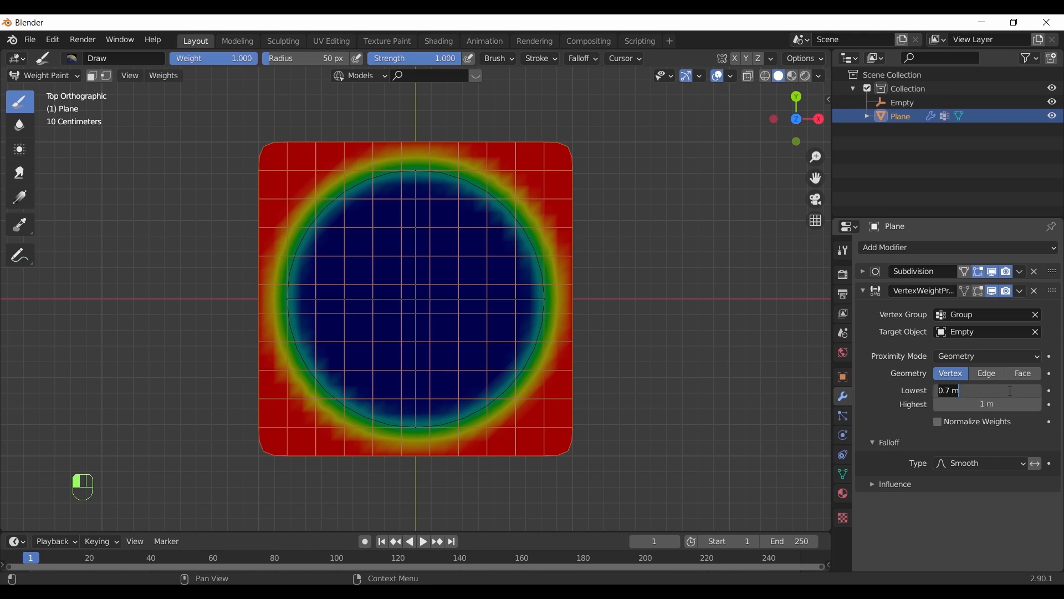
text(1)
key(Return)
click(1011, 404)
text(0)
key(Return)
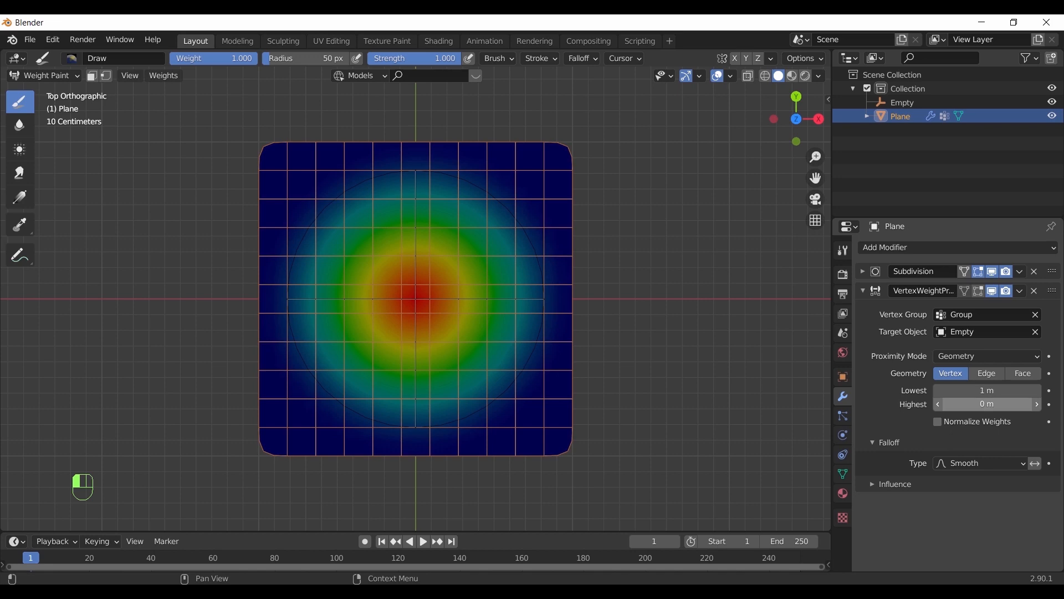
Step: Add a Displace modifier to the plane, restrict it to the vertex group Group, and return to Object Mode
click(863, 290)
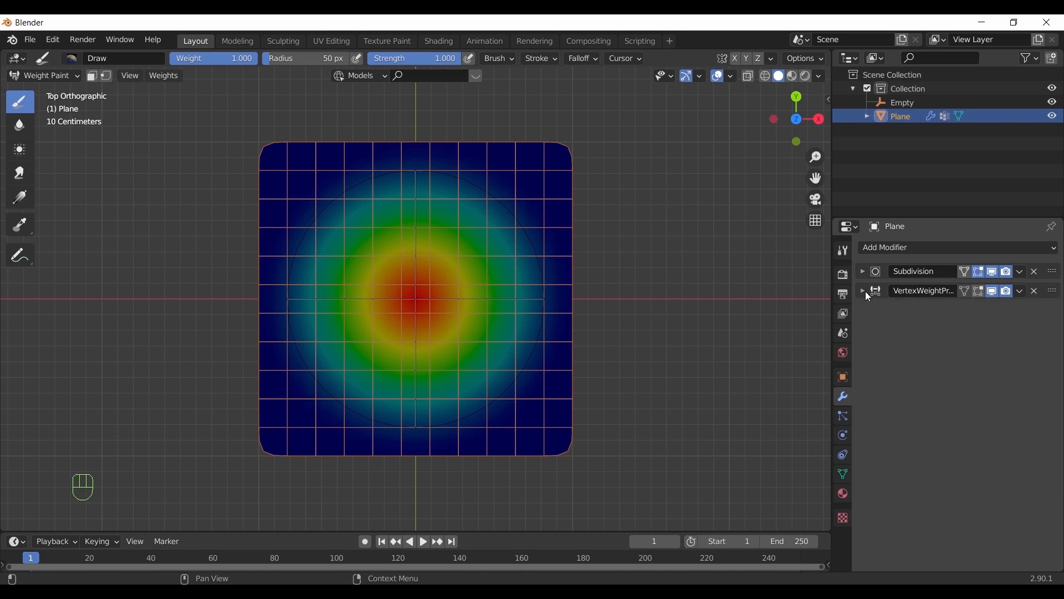
click(898, 249)
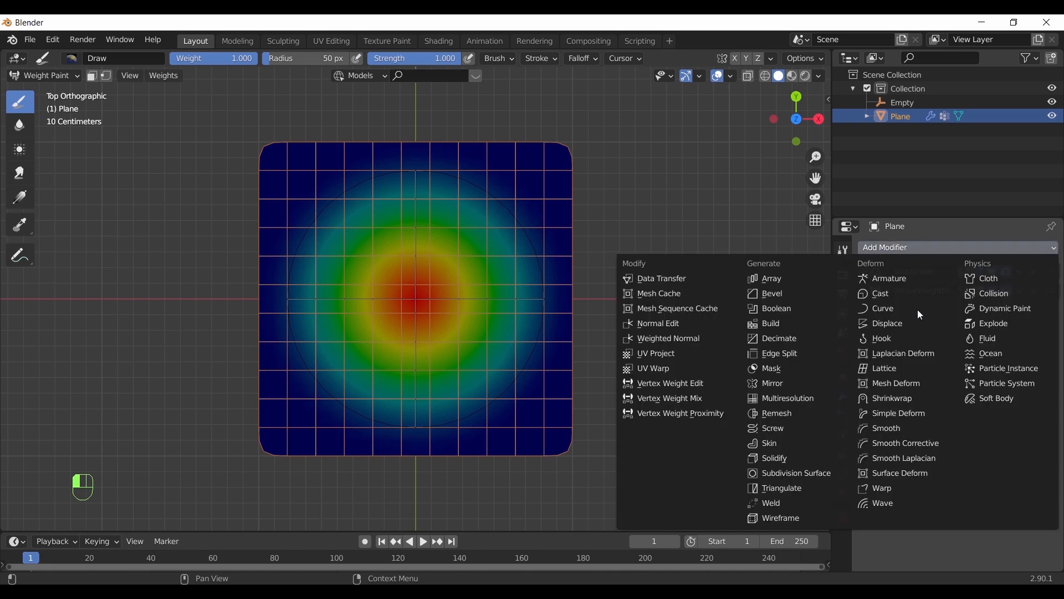
click(918, 324)
middle_drag(518, 368, 499, 300)
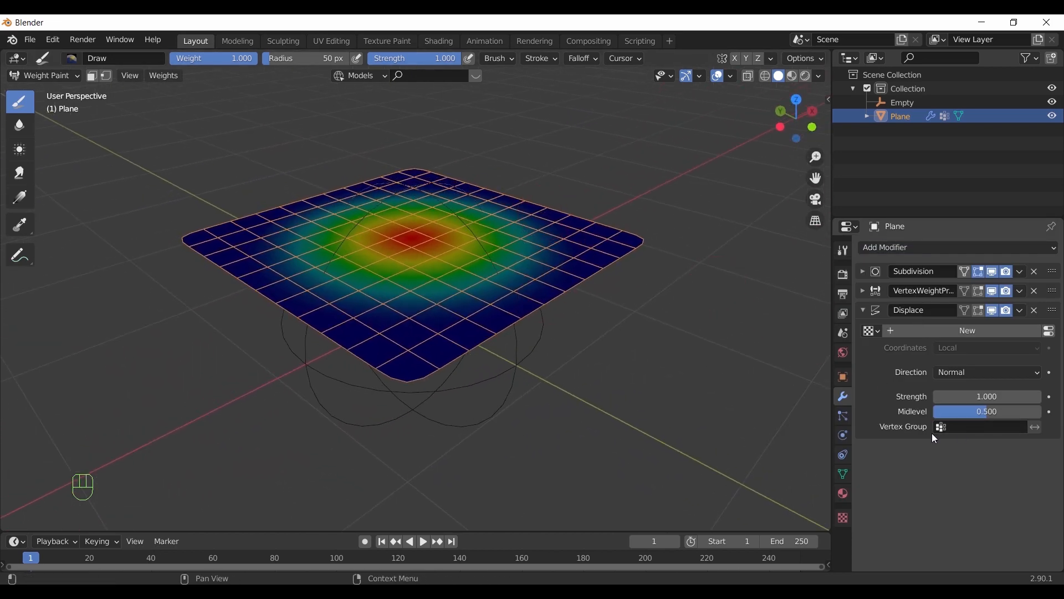
click(945, 428)
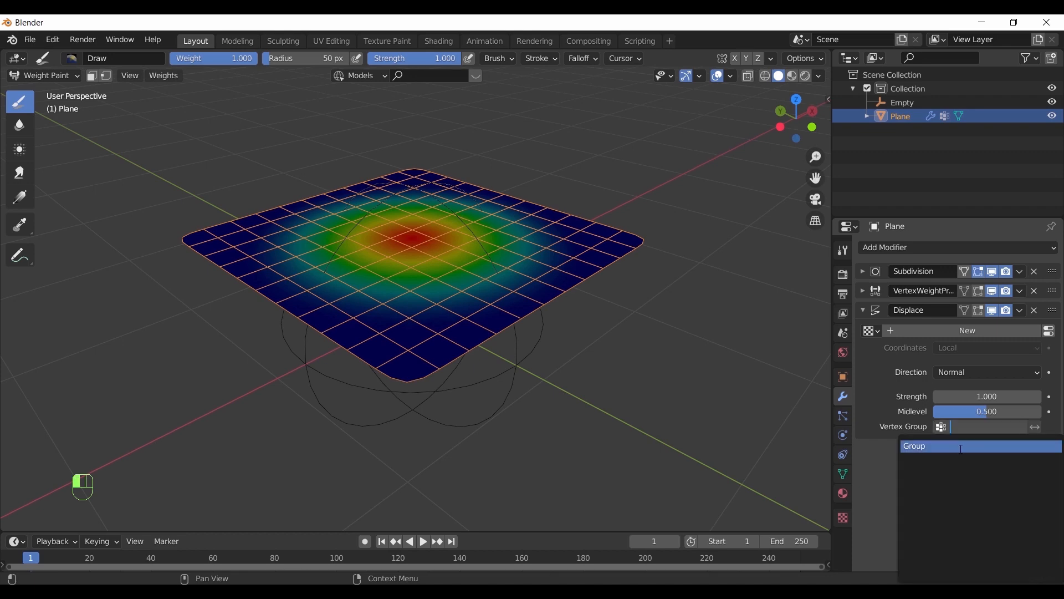
click(961, 447)
click(45, 75)
click(39, 88)
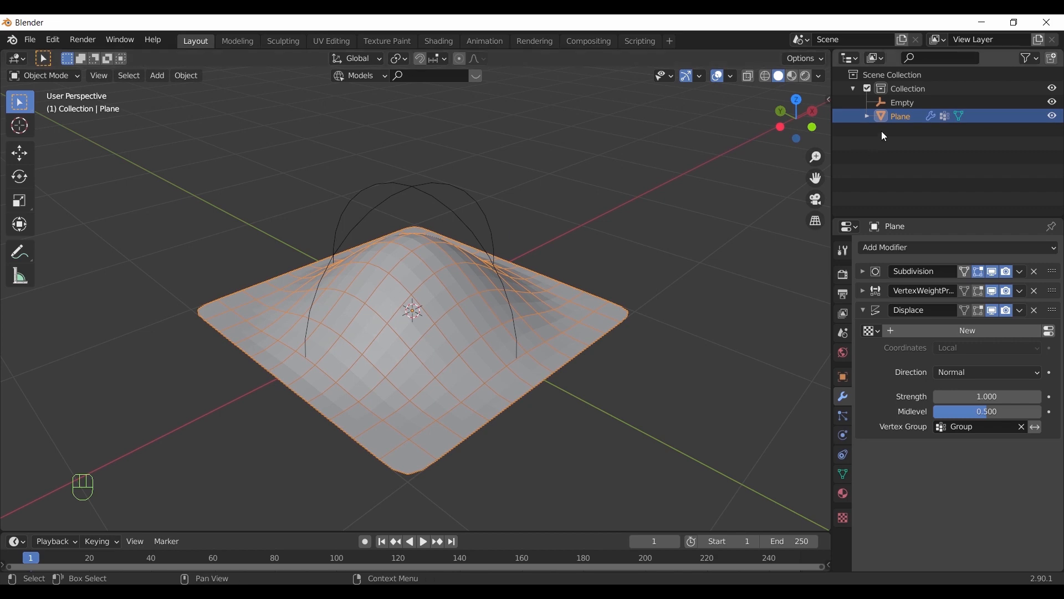
Step: Try moving the empty within the XY plane to test how the plane's bulge follows it, and cancel the move
click(901, 103)
key(g)
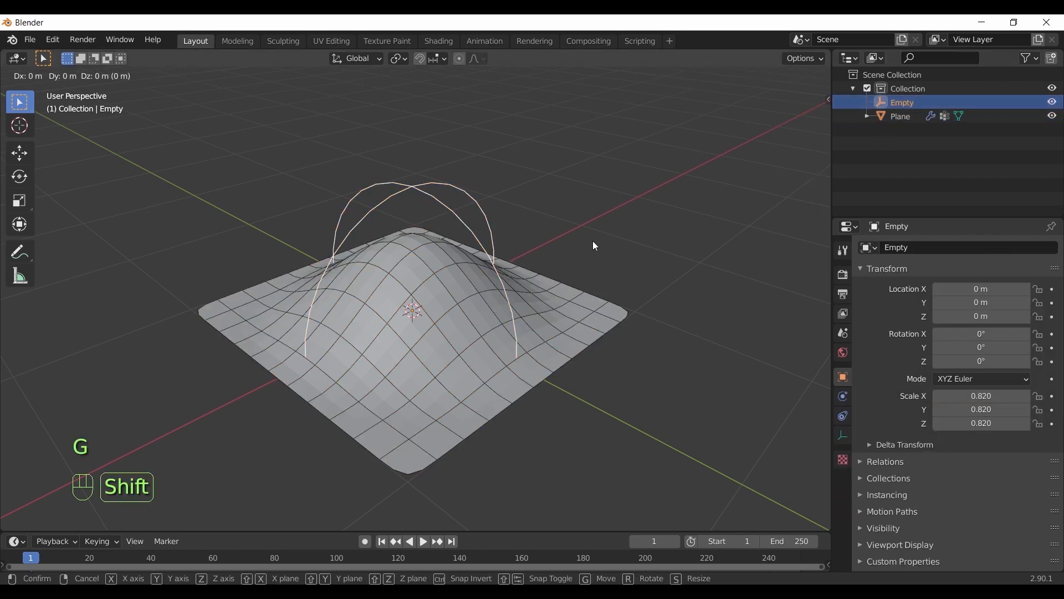
key(shift+z)
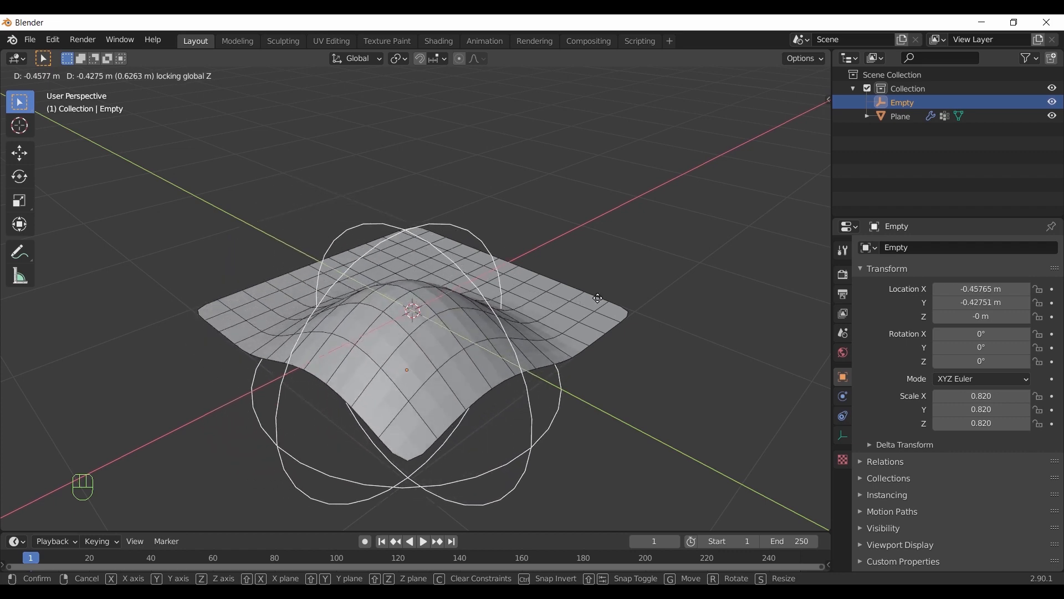
right_click(618, 243)
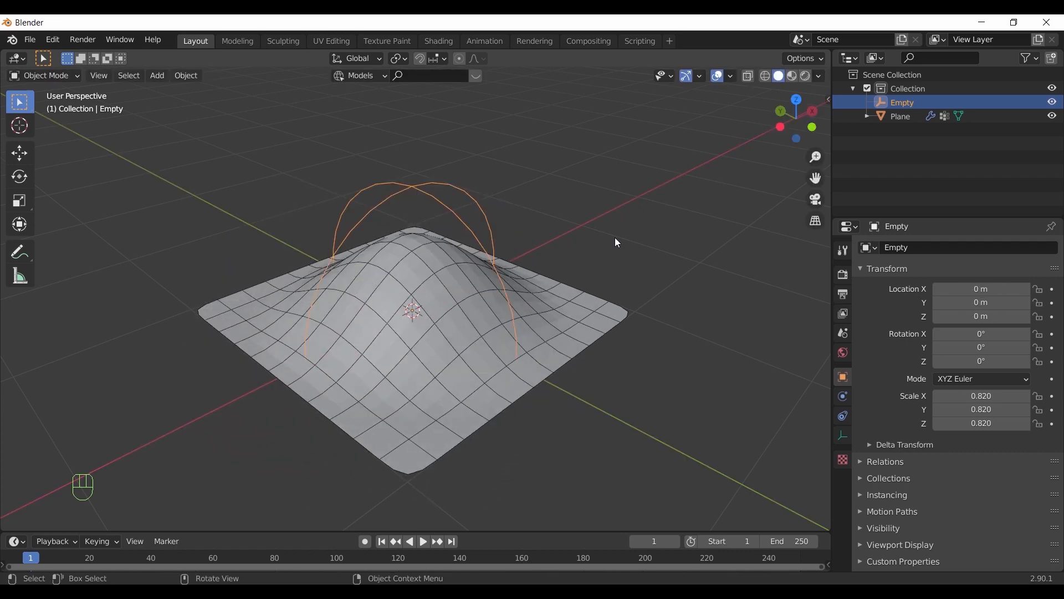
Step: Create a new texture for the plane's Displace modifier and set its type to Clouds
click(563, 346)
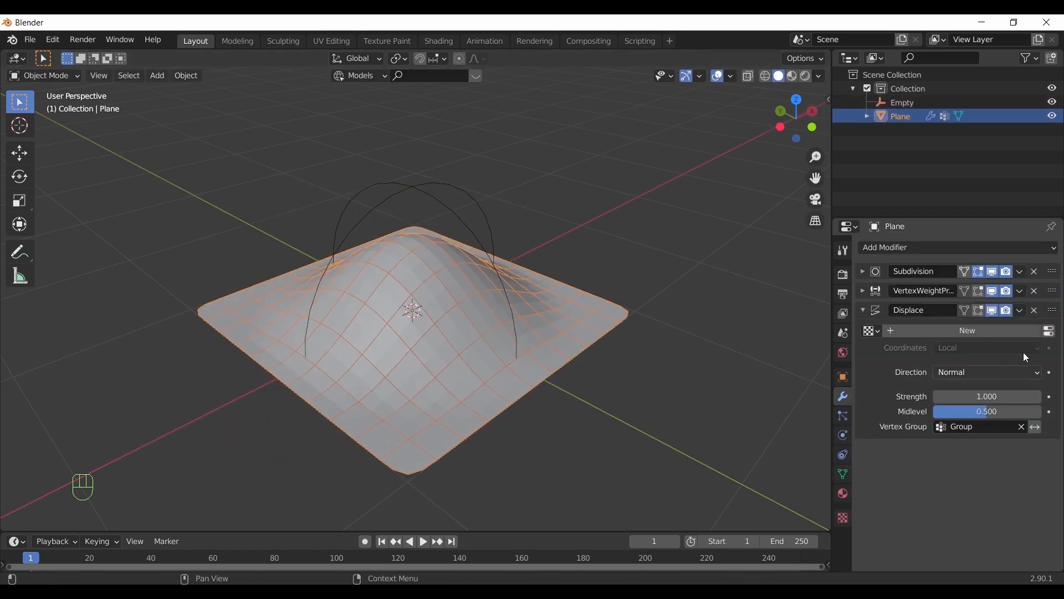
click(1051, 334)
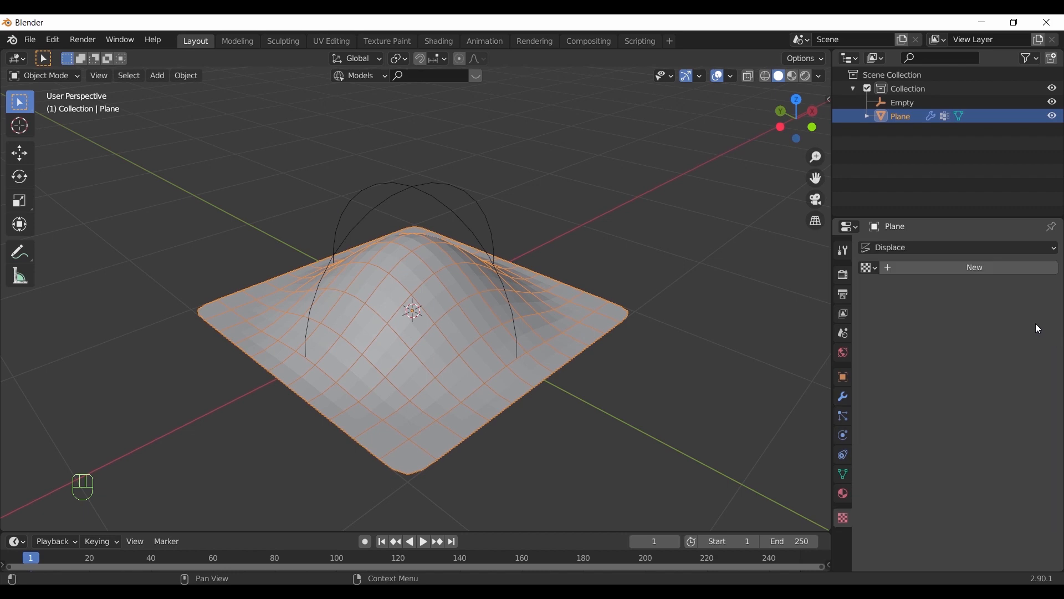
click(993, 269)
click(992, 288)
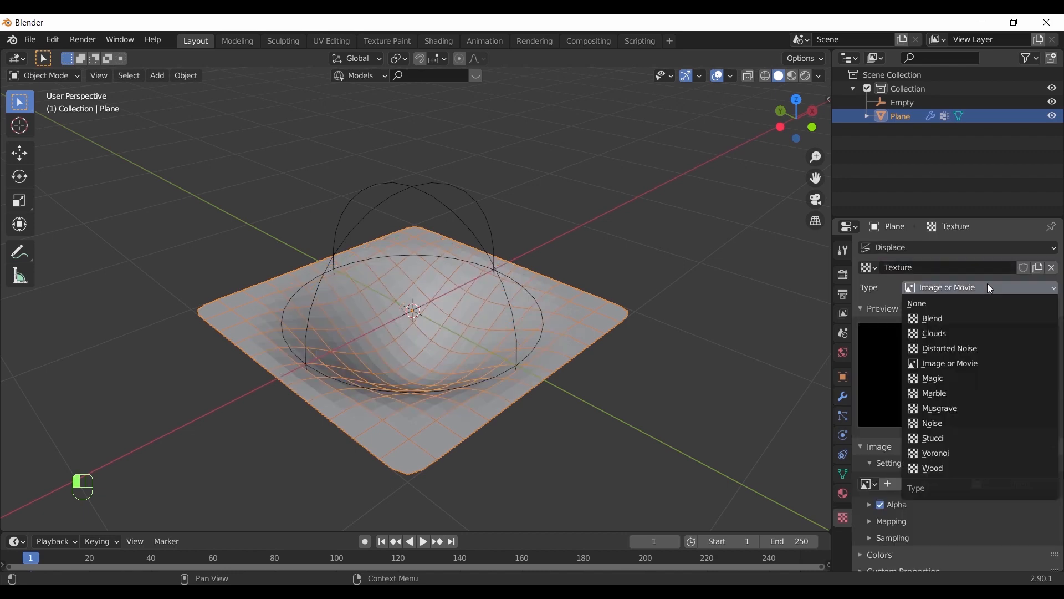
click(984, 334)
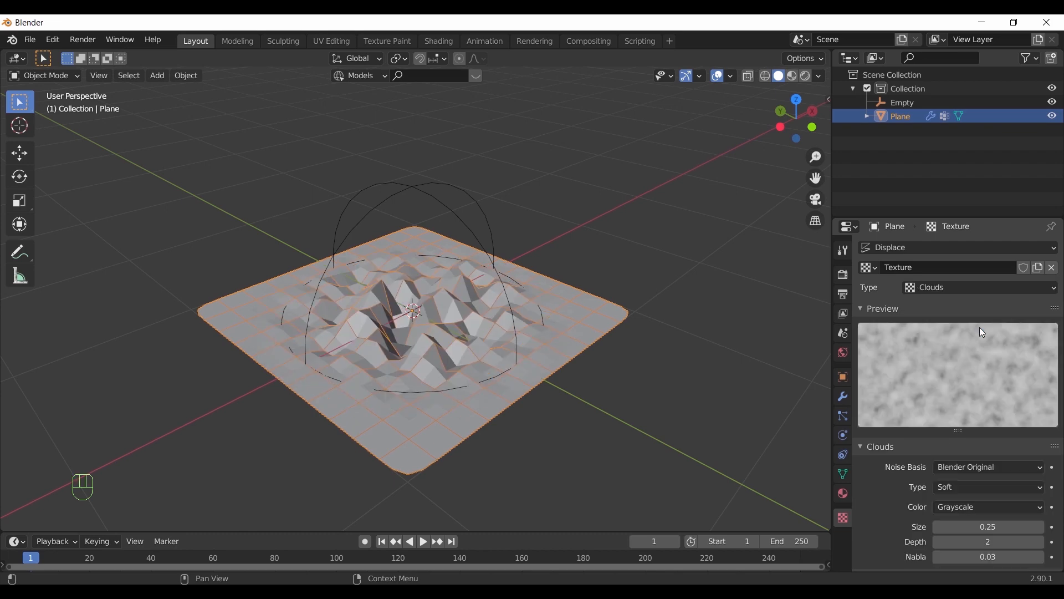
Step: Scale the plane up uniformly so it extends well beyond the empty's sphere
middle_drag(610, 321, 593, 349)
scroll(593, 350, down, 3)
key(s)
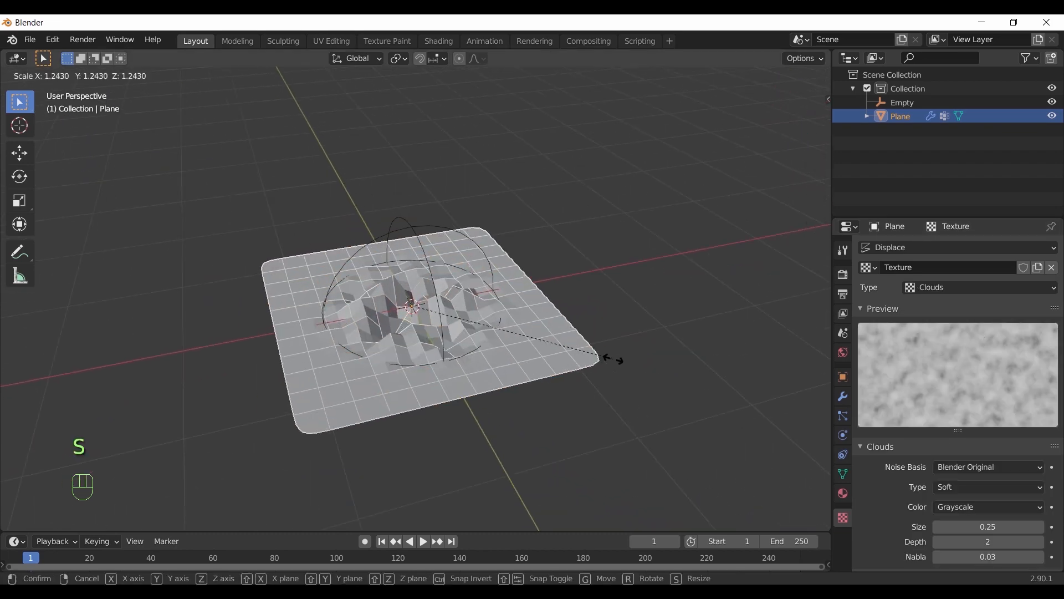
click(655, 377)
middle_drag(654, 377, 479, 371)
scroll(481, 376, up, 2)
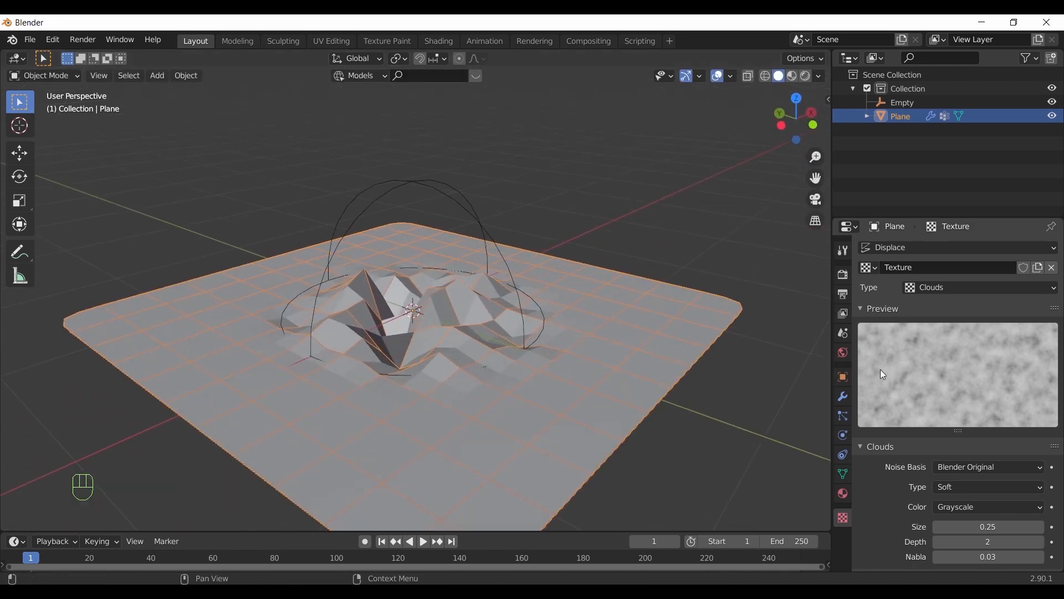
Step: Set the viewport level of the plane's Subdivision modifier to 4
click(843, 396)
click(863, 311)
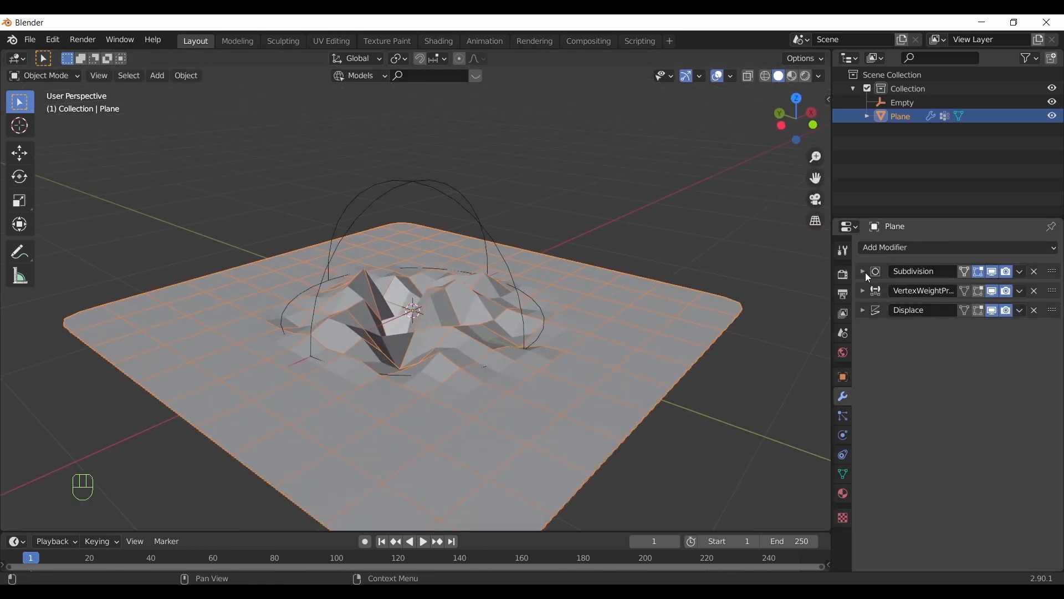
click(863, 272)
click(982, 311)
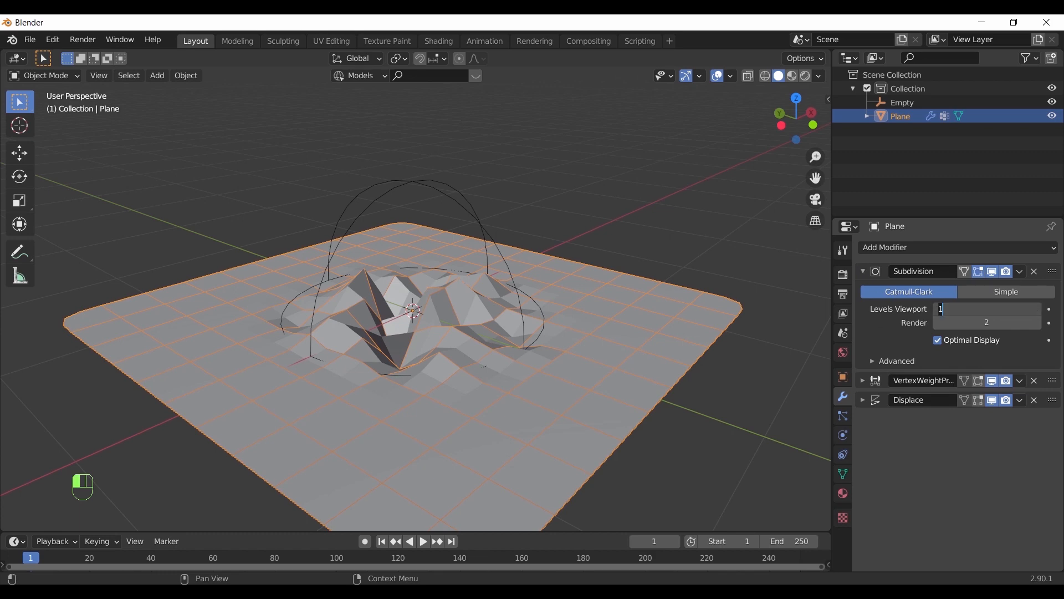
key(Return)
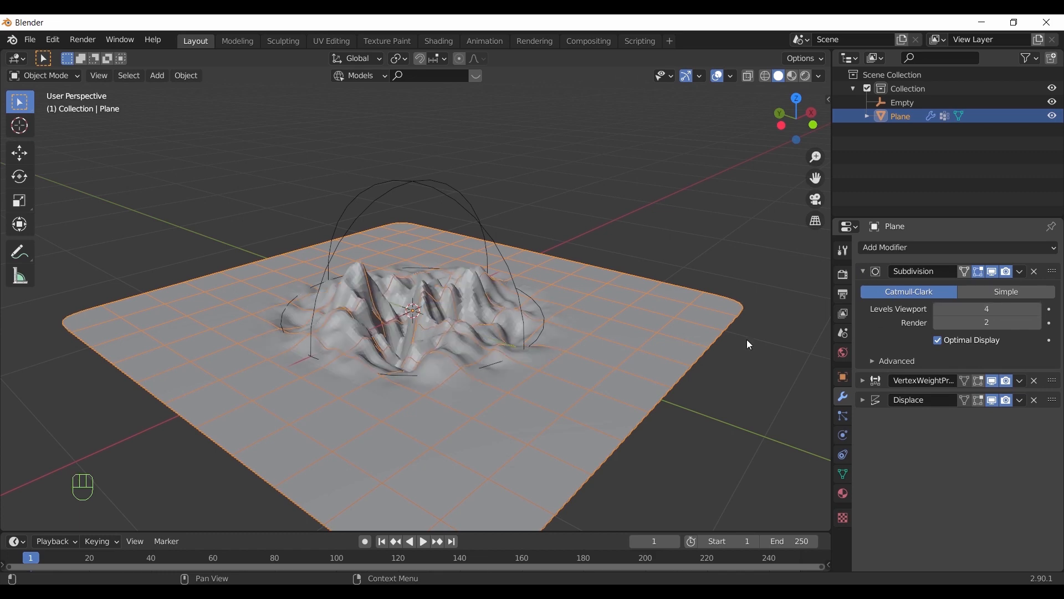
Step: Apply smooth shading to the plane and collapse its Subdivision modifier settings
right_click(593, 316)
click(592, 313)
click(863, 272)
middle_drag(588, 333, 525, 361)
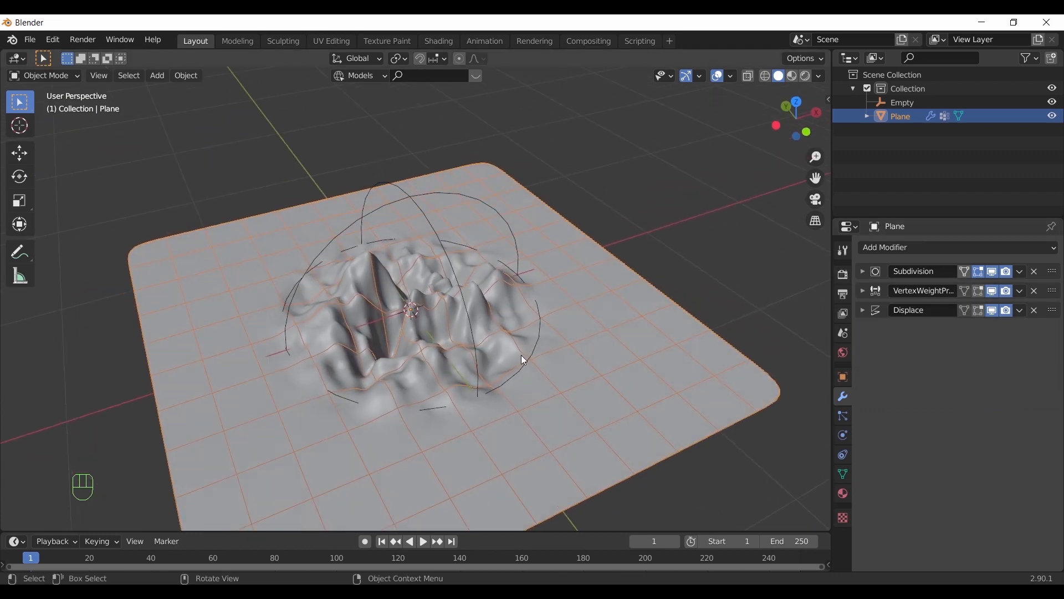
Step: Select the empty and hide the viewport overlays so only the shaded terrain is displayed
click(446, 255)
scroll(573, 313, down, 1)
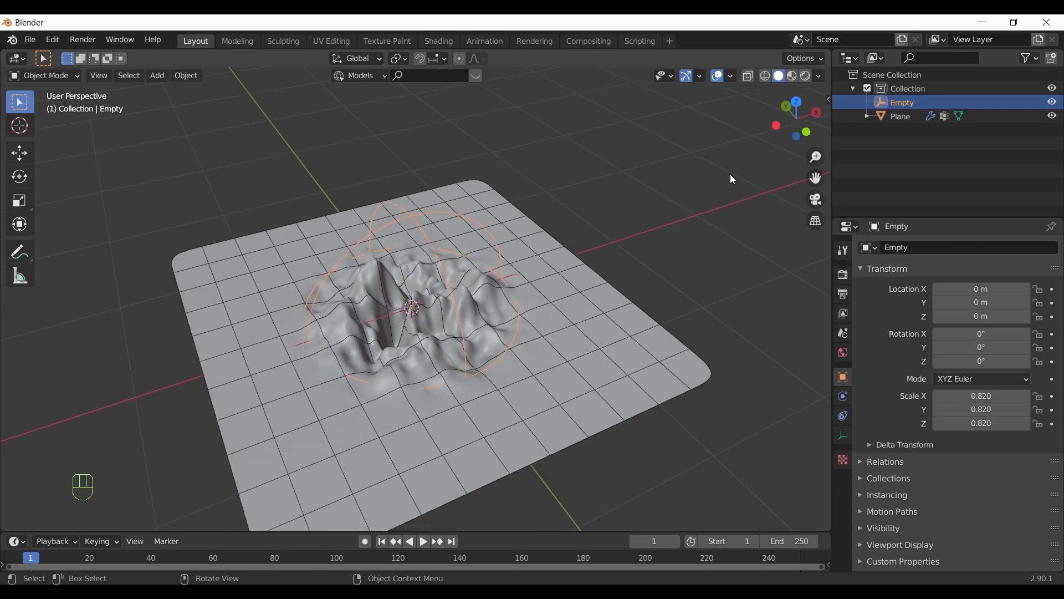
click(717, 78)
shift+middle_drag(512, 266, 608, 278)
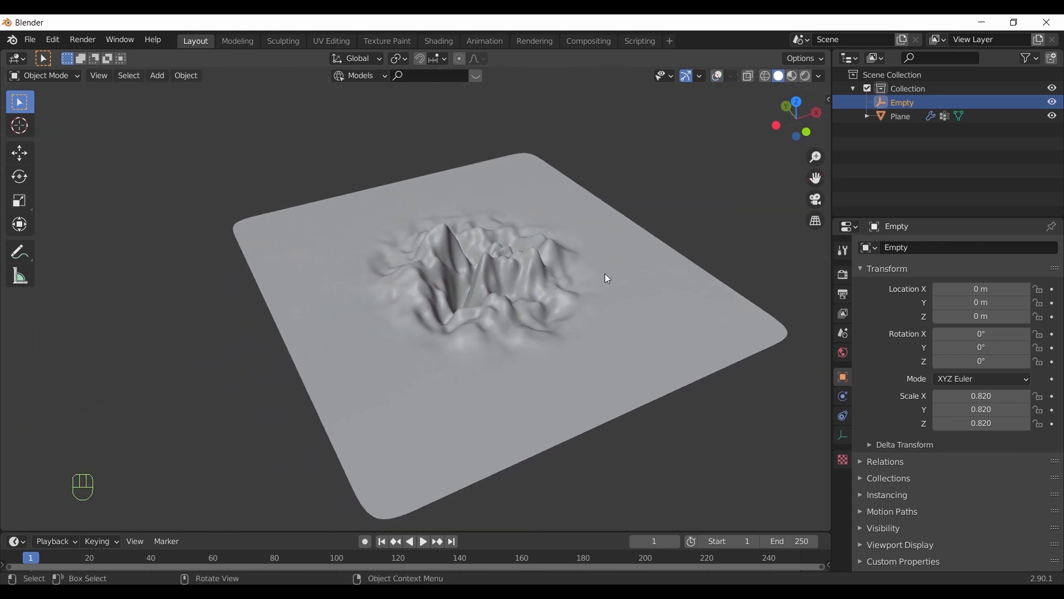
Step: Try sliding the empty with its height locked to test the cloud-textured displacement, and cancel the move
key(g)
key(shift+z)
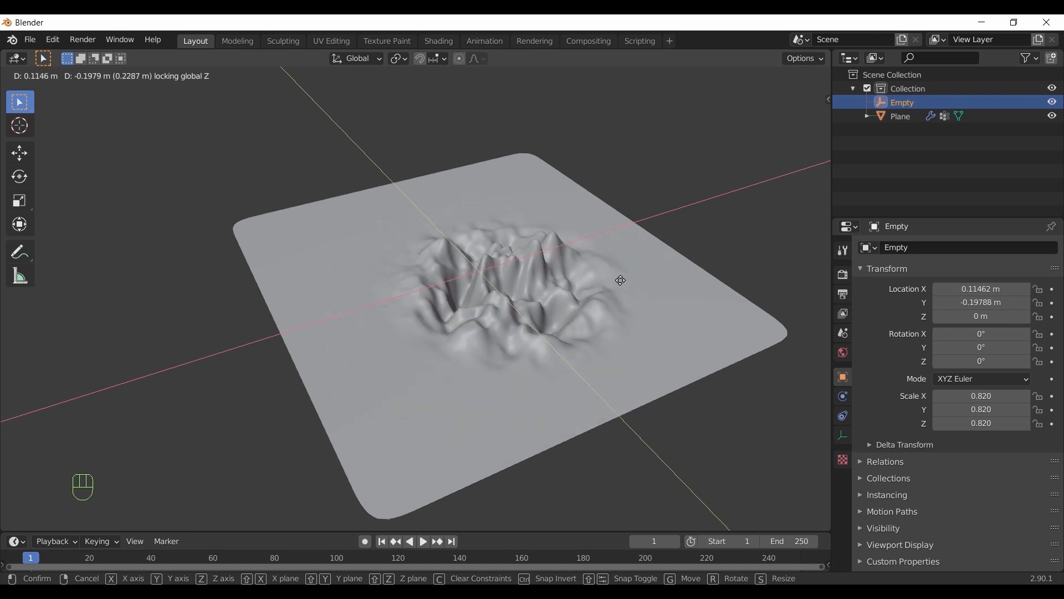
key(Escape)
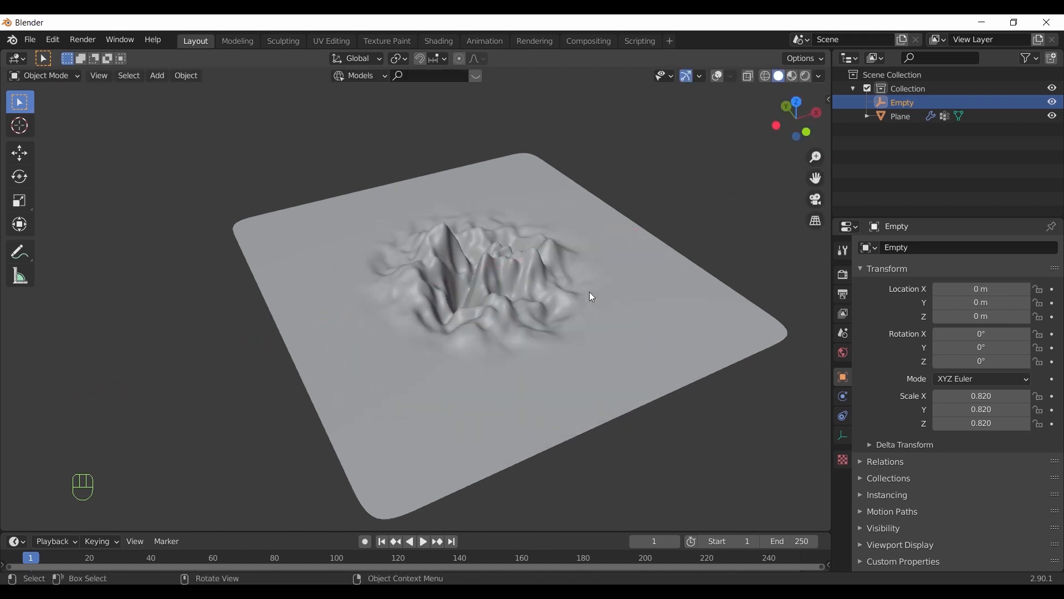
Step: Turn on auto keying and record the empty's movement around the XY plane during playback, stopping once it is back near the centre
click(366, 543)
key(space)
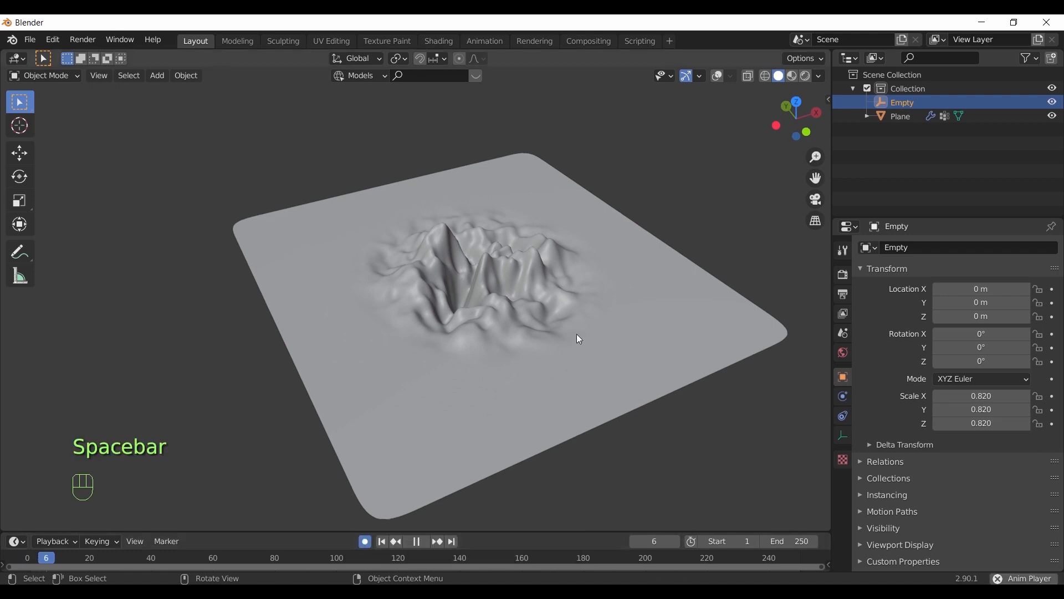
key(g)
key(shift+z)
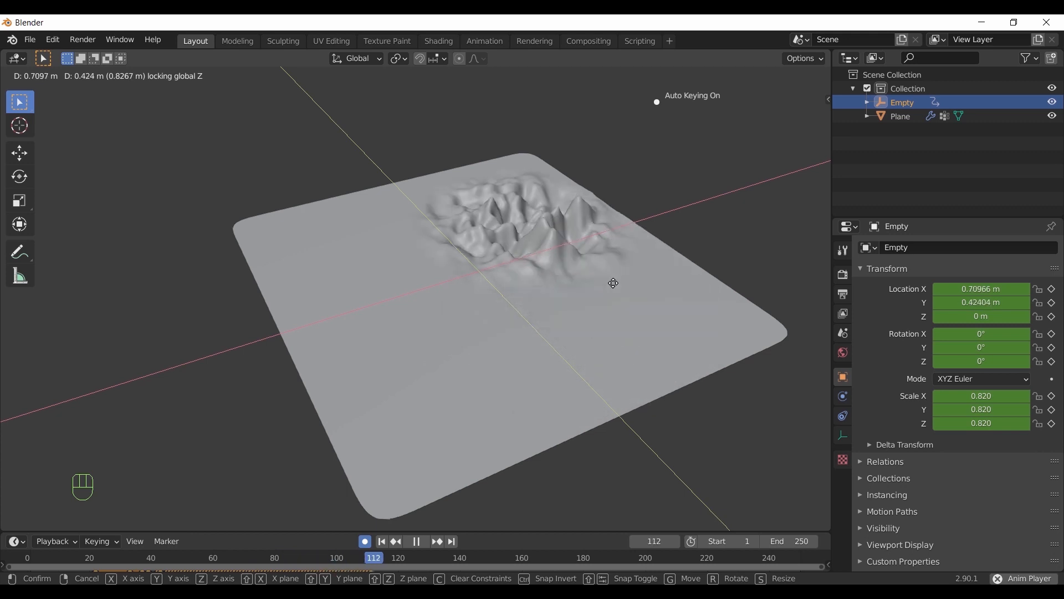
click(569, 333)
key(space)
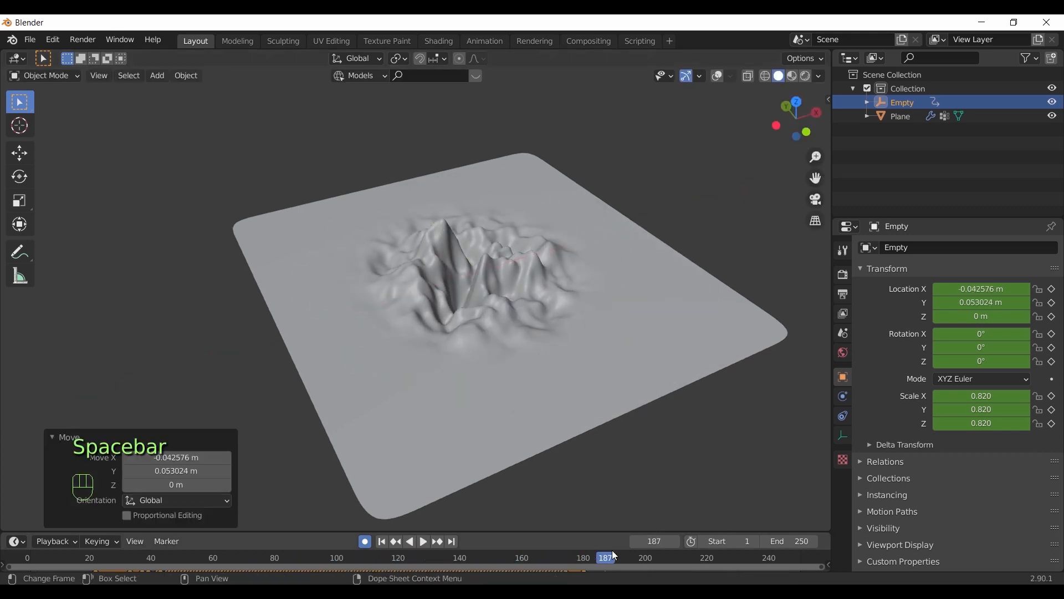
Step: Set the animation range to start at frame 25 and end at frame 180, and play it from the first frame
click(587, 557)
click(779, 541)
text(180)
key(Return)
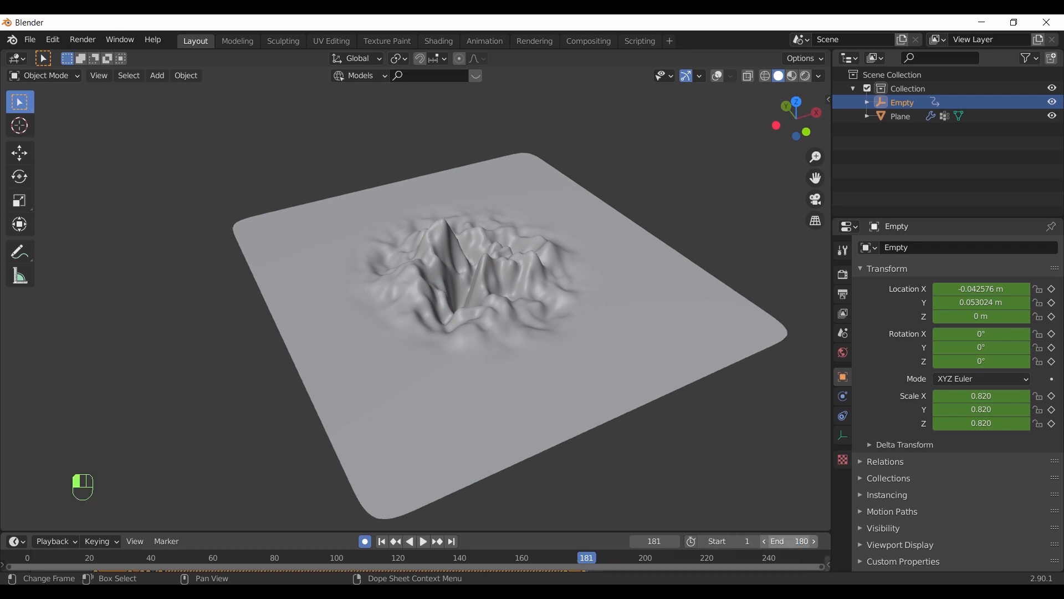
double_click(735, 541)
text(25)
key(Return)
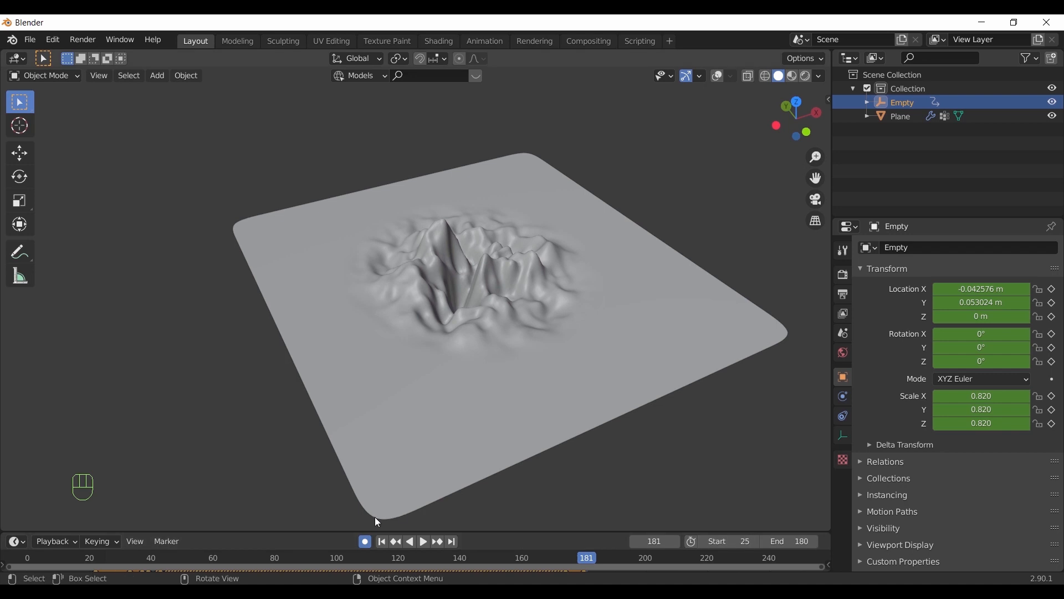
click(383, 542)
key(space)
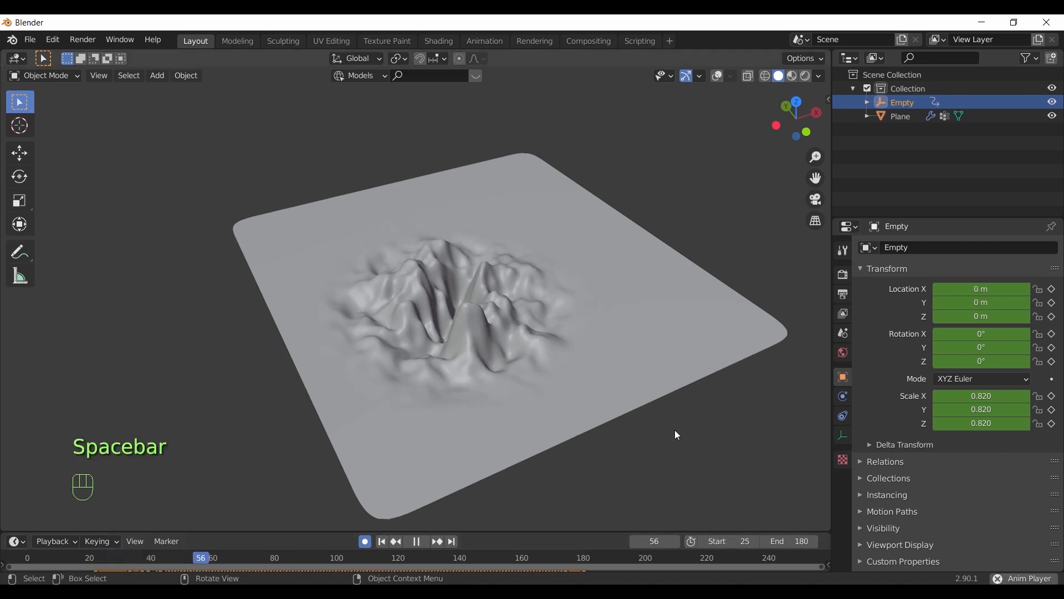